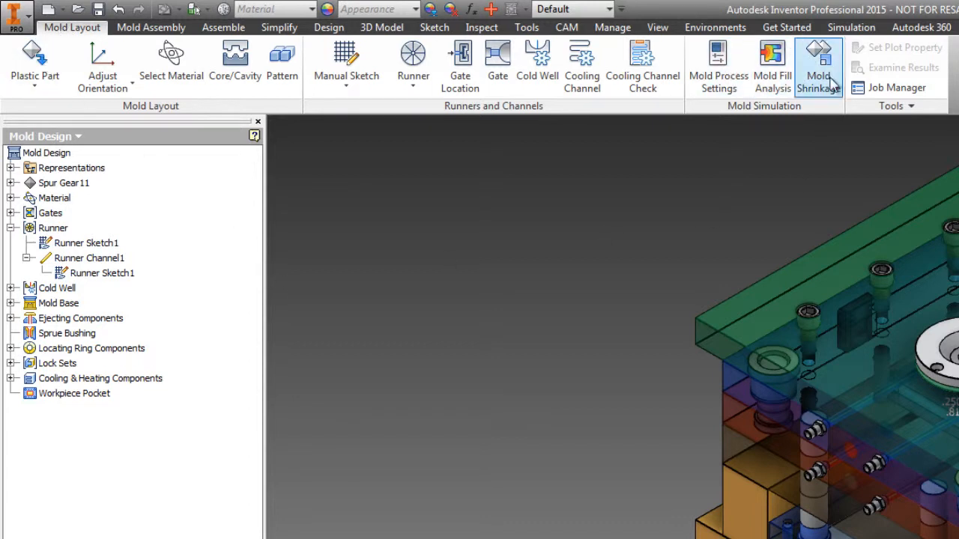
Enter Core/Cavity mode, examine the gear, gate and runner inside the workpiece, and finish Core/Cavity.
click(234, 58)
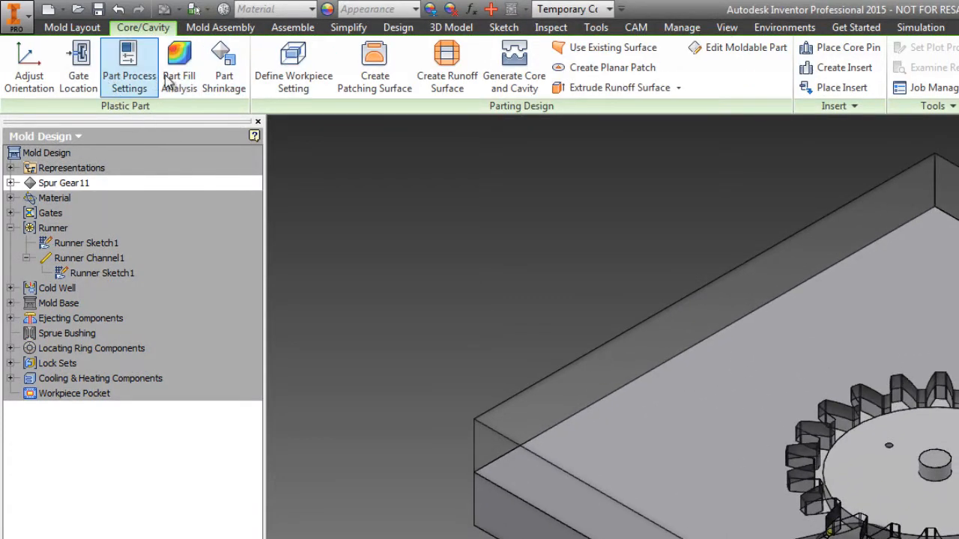
scroll(426, 300, up, 3)
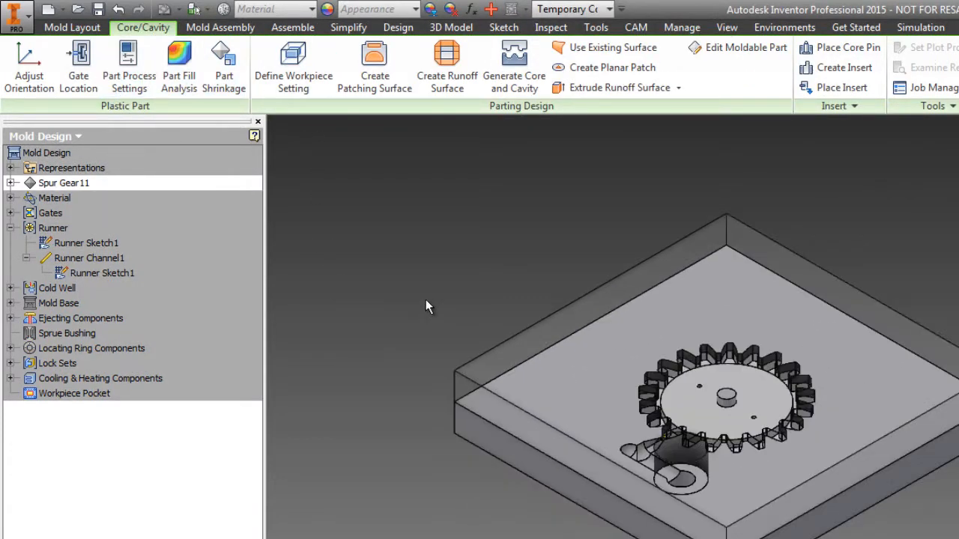
shift+middle_drag(814, 293, 840, 412)
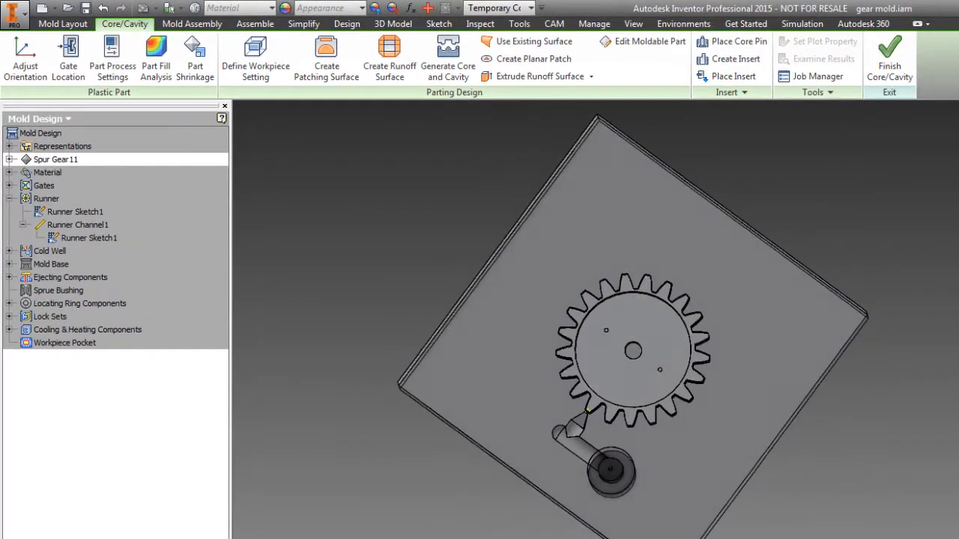
mouse_move(958, 307)
shift+middle_down()
mouse_move(954, 278)
mouse_move(859, 275)
mouse_move(937, 253)
mouse_move(957, 263)
mouse_move(955, 314)
shift+middle_up()
scroll(657, 408, up, 5)
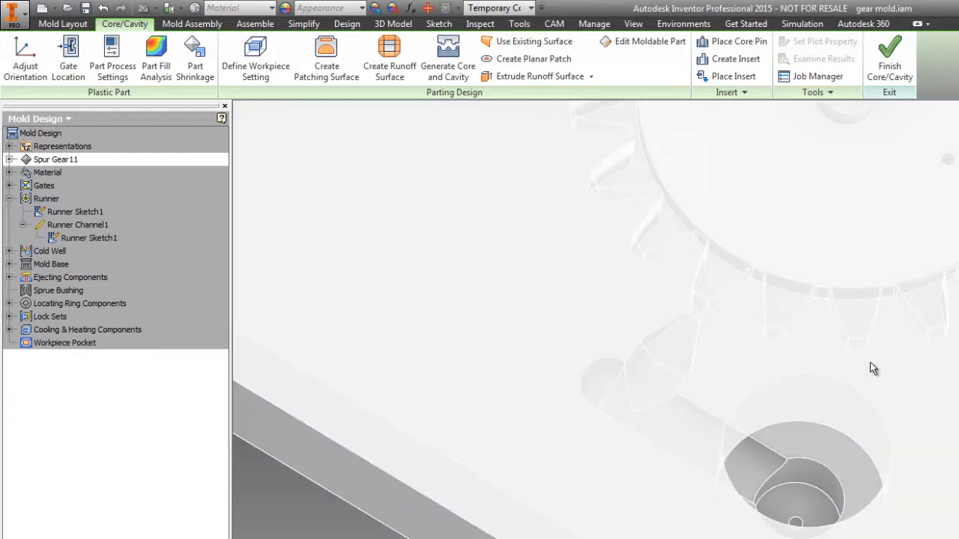
scroll(871, 366, down, 5)
mouse_move(882, 417)
shift+middle_down()
mouse_move(855, 385)
mouse_move(893, 411)
shift+middle_up()
scroll(865, 341, up, 5)
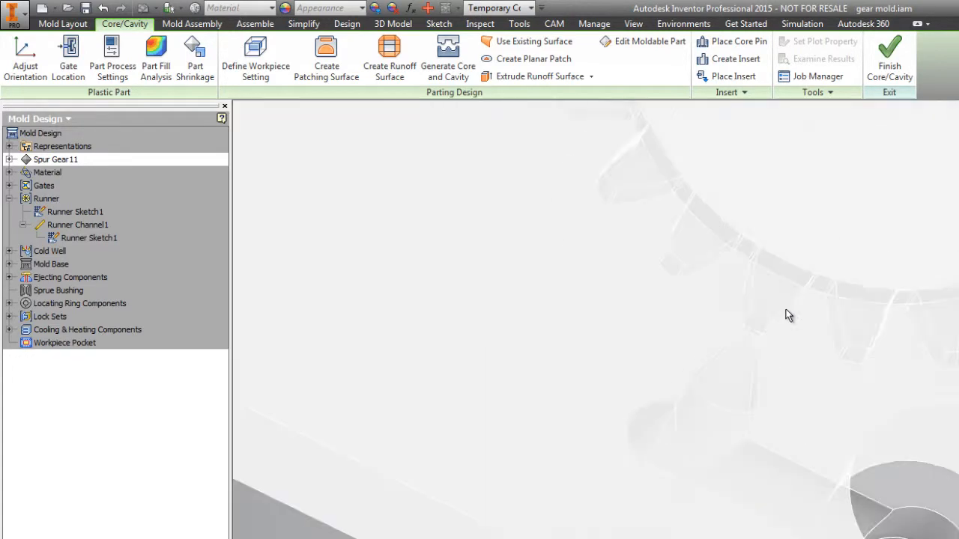
scroll(670, 443, down, 3)
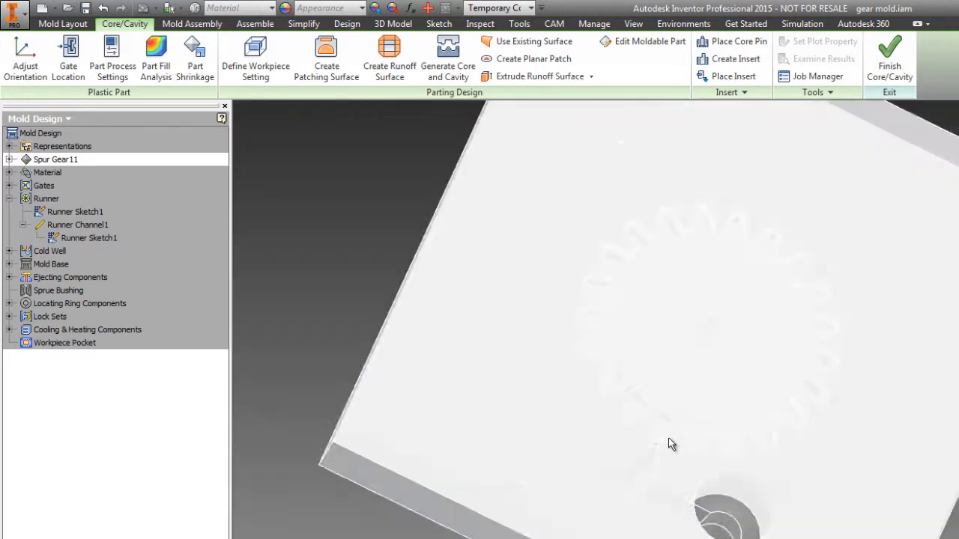
shift+middle_drag(670, 443, 631, 430)
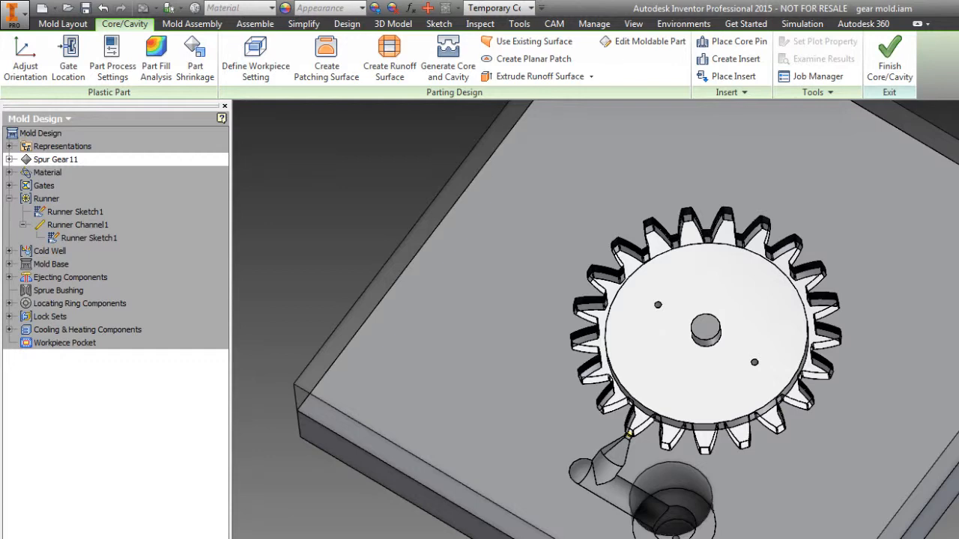
shift+middle_drag(631, 431, 609, 430)
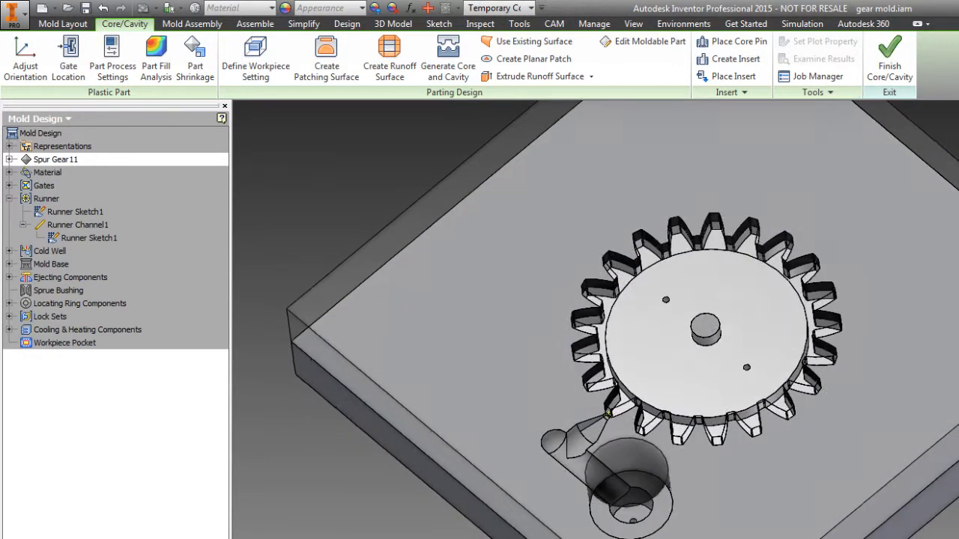
click(890, 58)
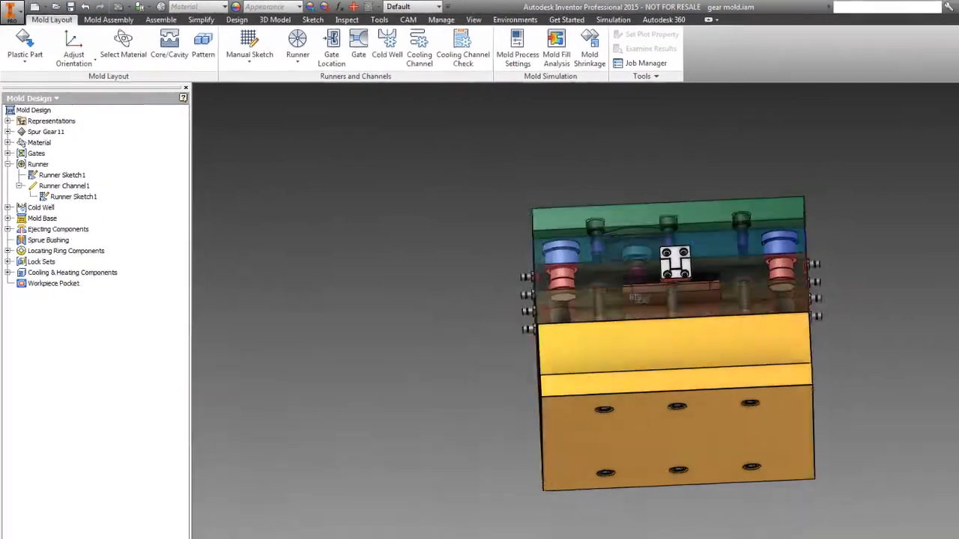
Open Mold Process Settings and review its Set and Suggest tabs.
mouse_move(847, 400)
shift+middle_down()
mouse_move(871, 442)
mouse_move(821, 473)
mouse_move(863, 425)
mouse_move(855, 456)
mouse_move(829, 468)
mouse_move(868, 461)
mouse_move(858, 401)
shift+middle_up()
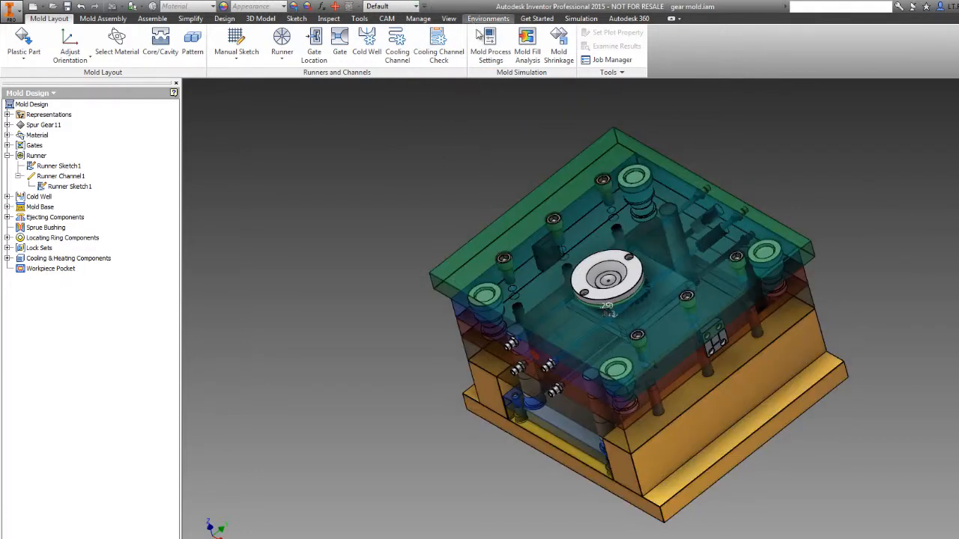
click(490, 48)
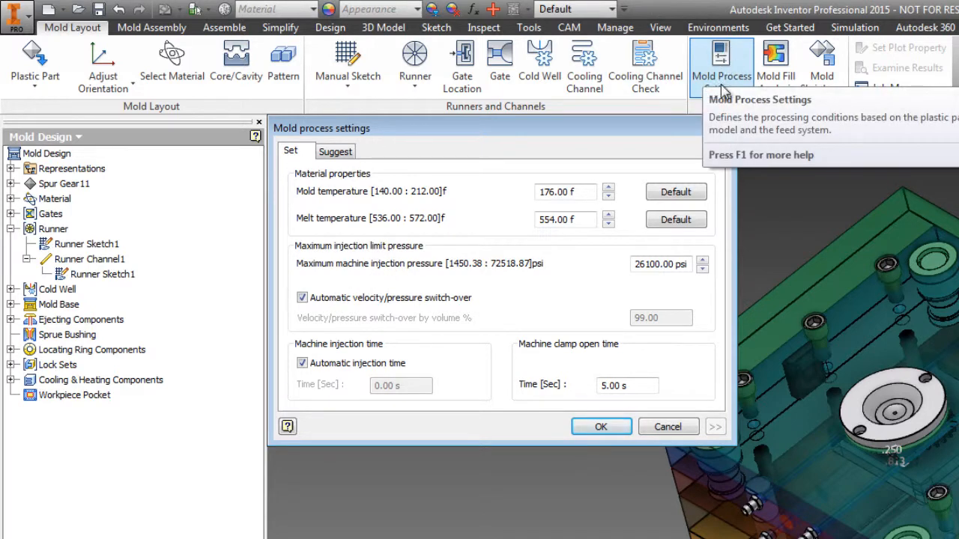
click(335, 157)
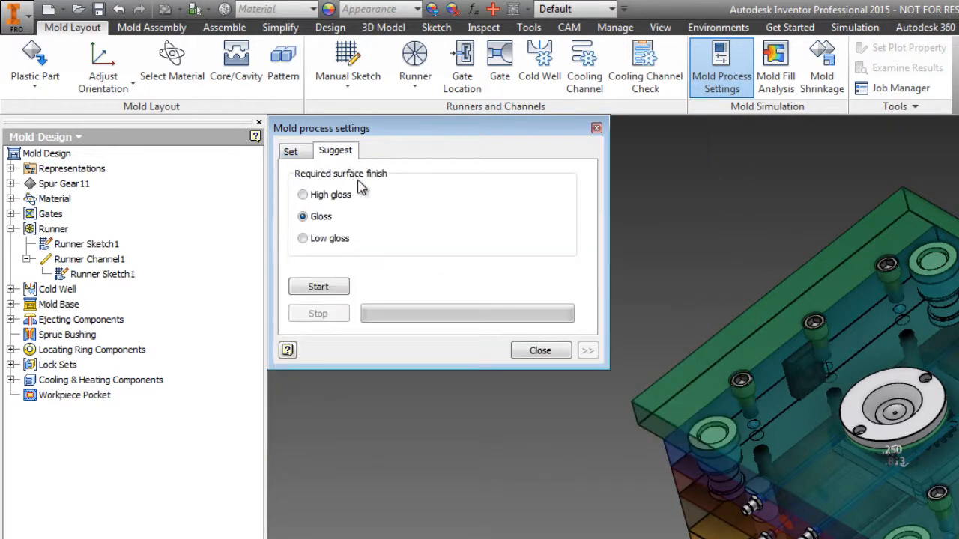
drag(432, 140, 475, 201)
click(339, 218)
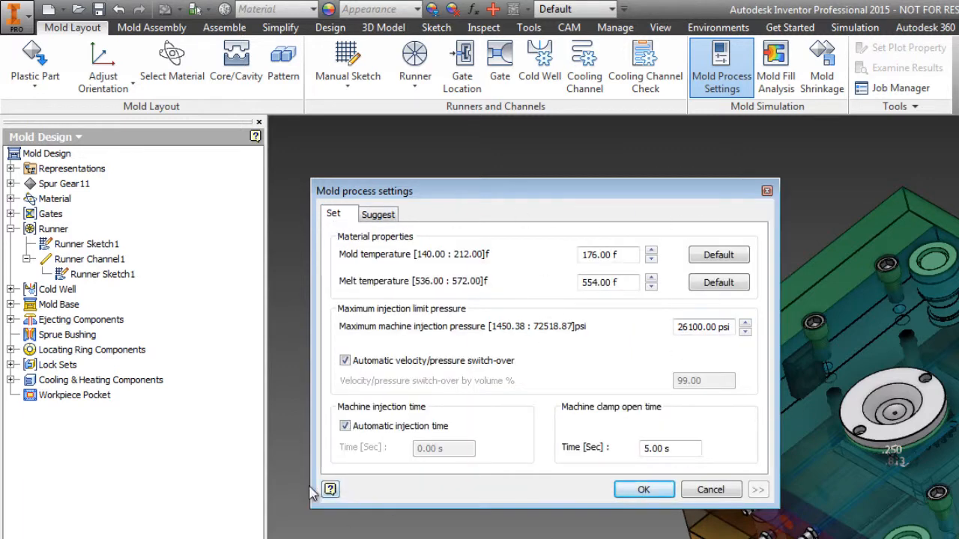
click(382, 217)
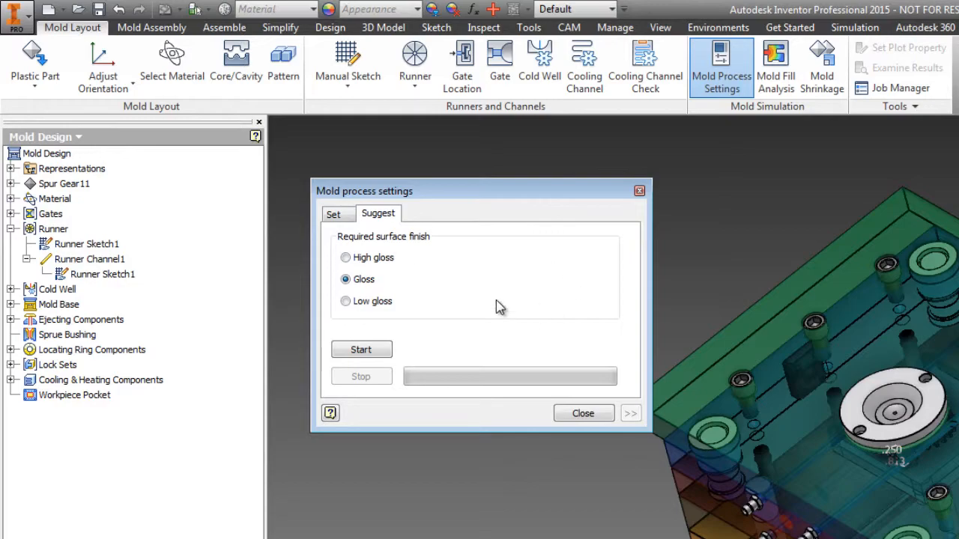
shift+middle_drag(757, 465, 824, 427)
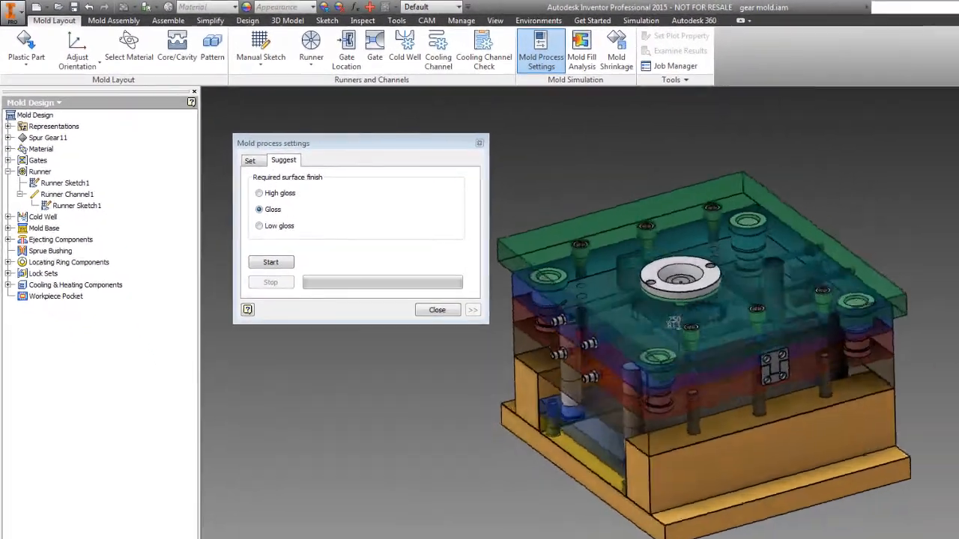
shift+middle_drag(929, 322, 940, 401)
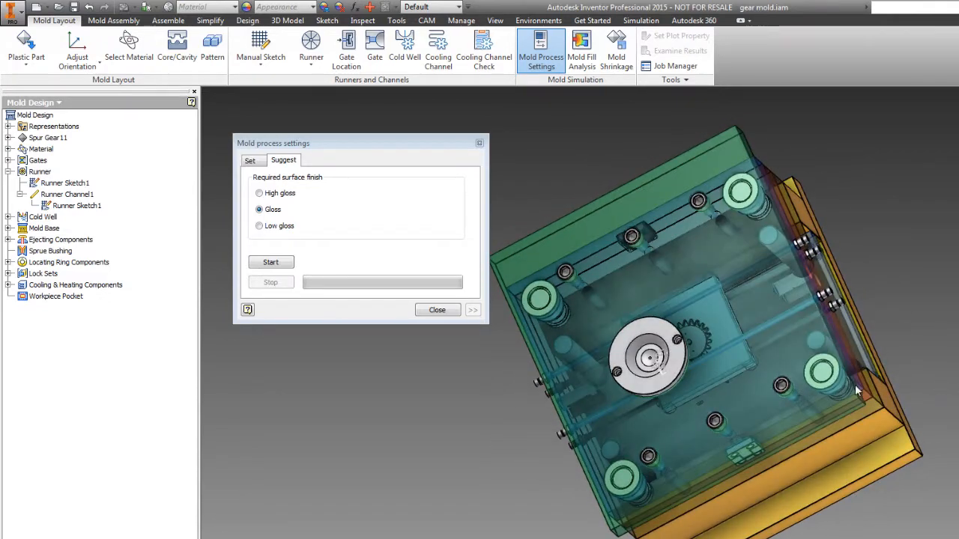
Choose Low gloss as the required surface finish and start the suggested process settings analysis.
click(272, 227)
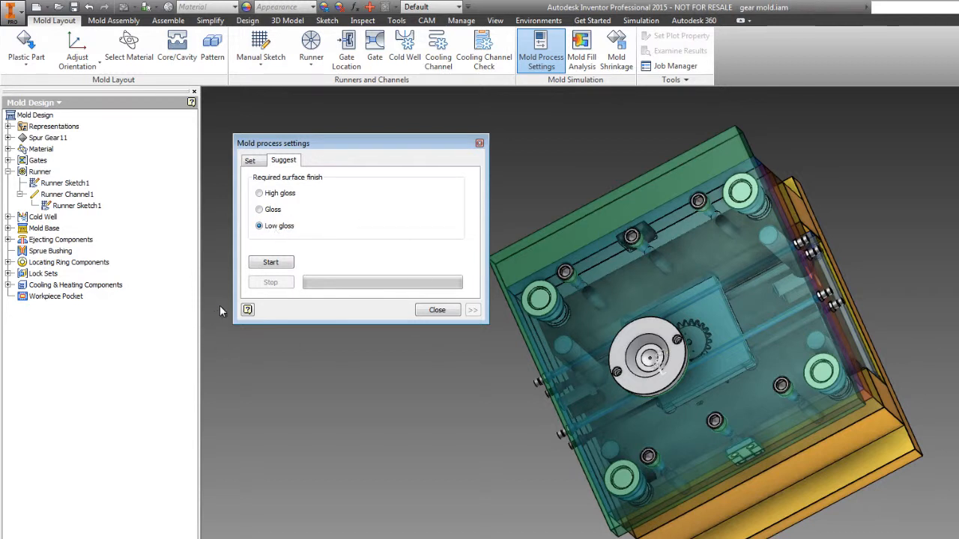
click(271, 266)
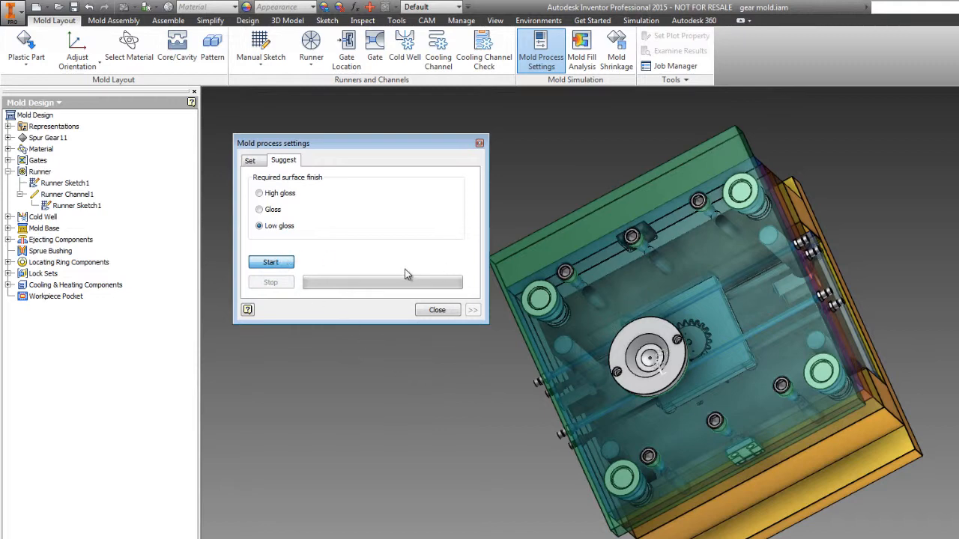
click(270, 262)
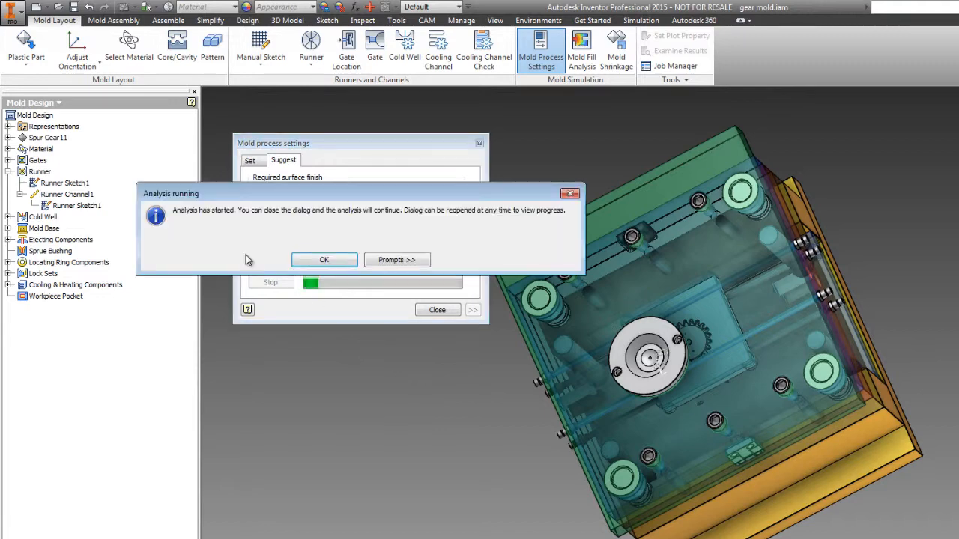
click(324, 260)
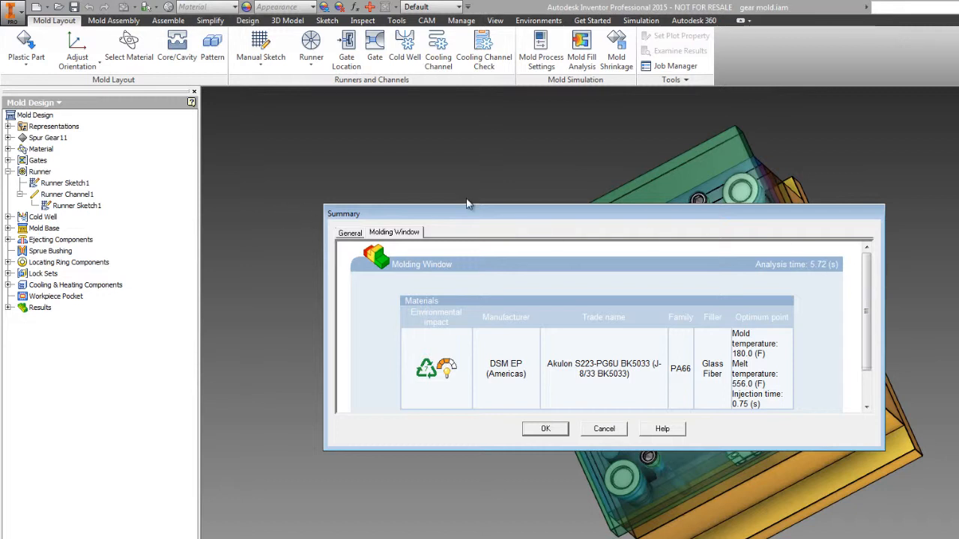
Examine the optimum mold temperature, melt temperature and injection time in the Molding Window summary.
drag(384, 204, 388, 69)
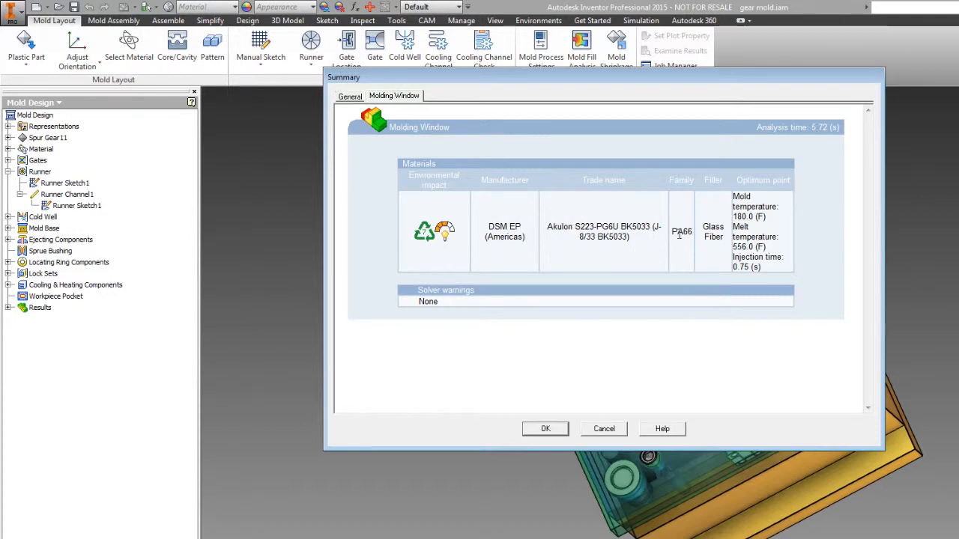
drag(754, 217, 722, 221)
click(743, 222)
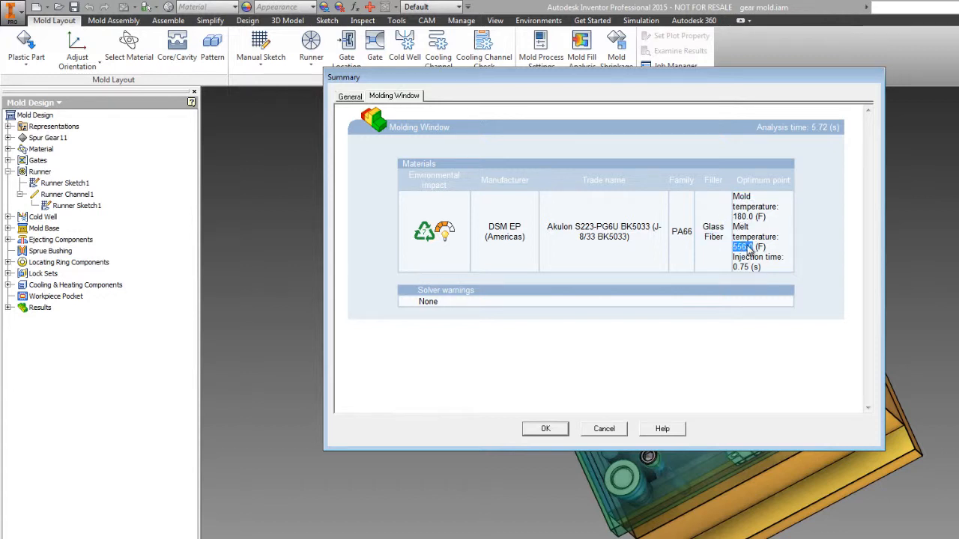
click(777, 278)
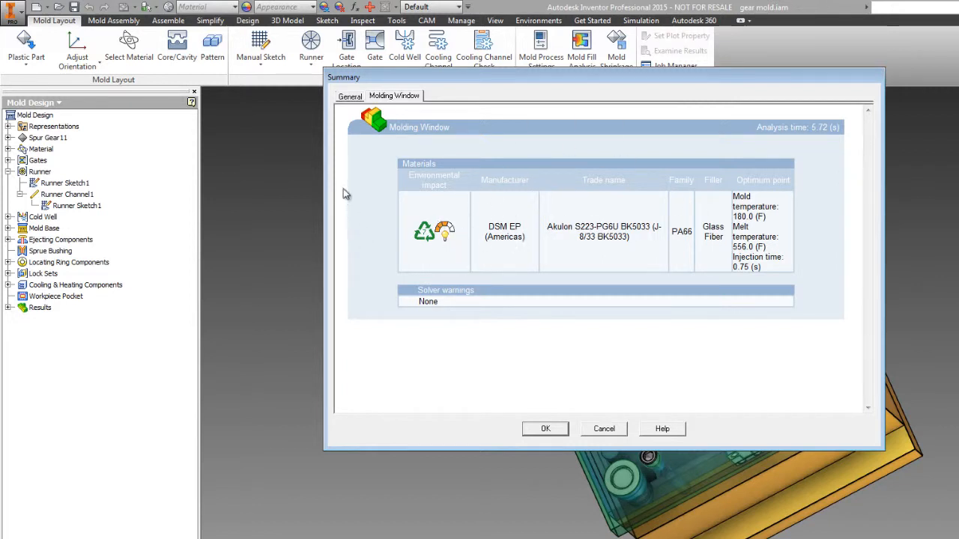
Review the General tab of the analysis summary and accept the suggested process settings.
click(350, 97)
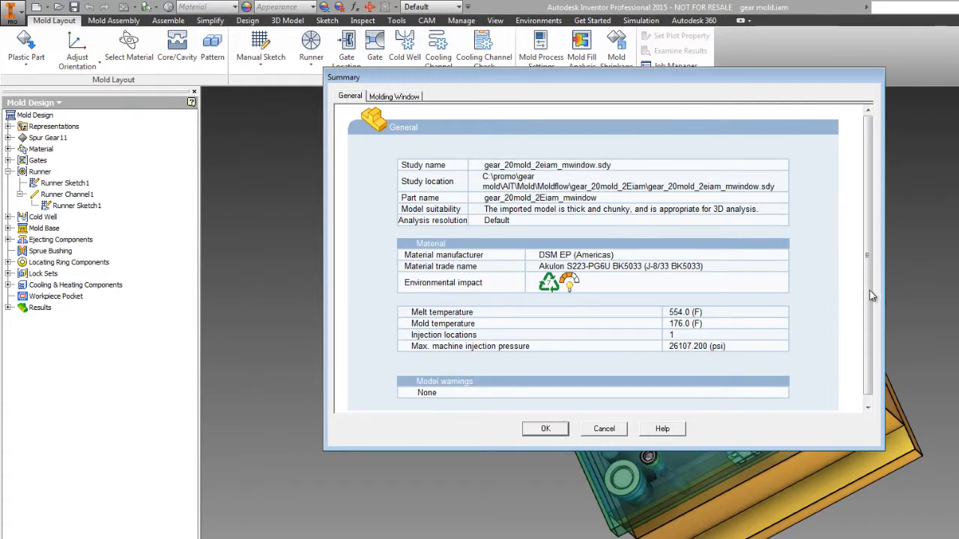
drag(871, 292, 865, 256)
double_click(448, 221)
click(531, 224)
double_click(494, 220)
click(591, 214)
drag(871, 356, 872, 388)
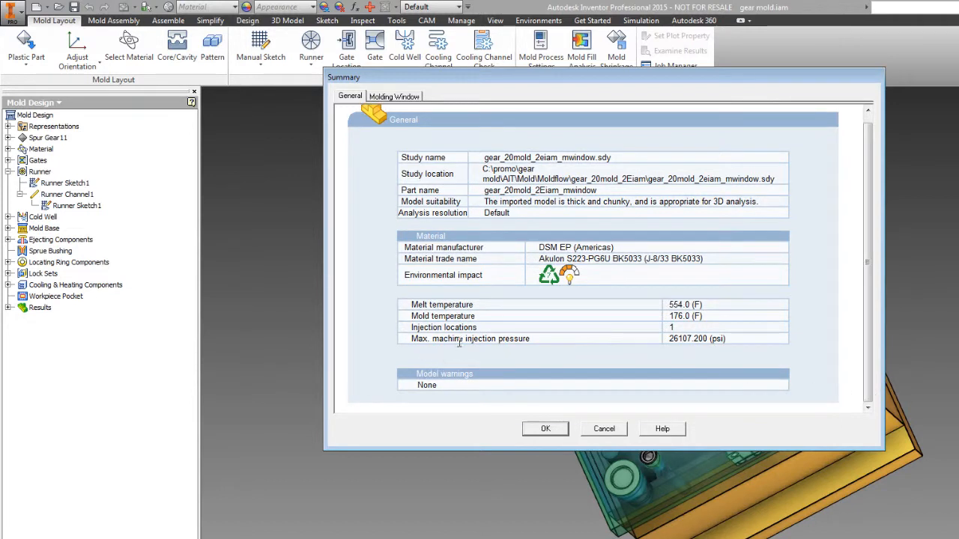
drag(411, 342, 728, 346)
click(690, 346)
click(657, 346)
click(544, 429)
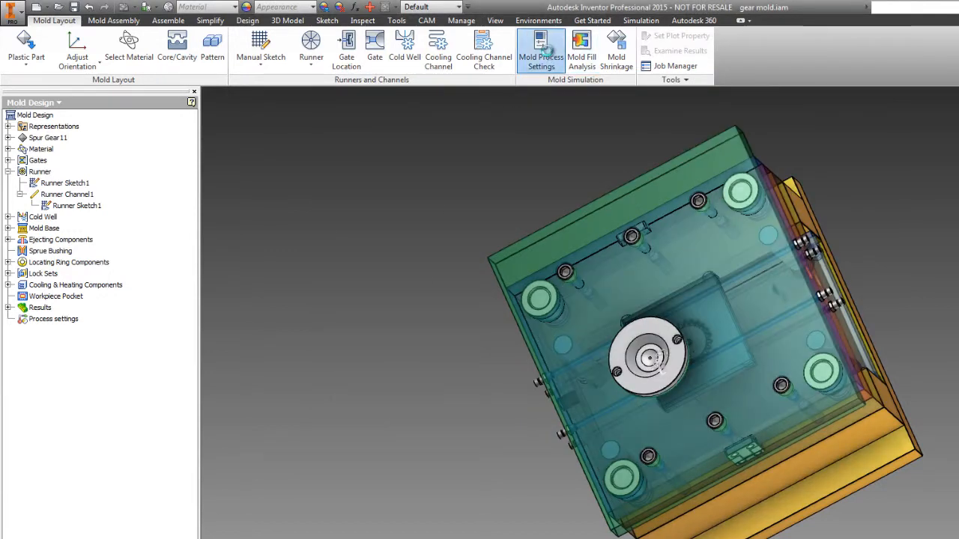
Reopen Mold Process Settings to check the applied values, then open and close Mold Fill Analysis.
click(549, 51)
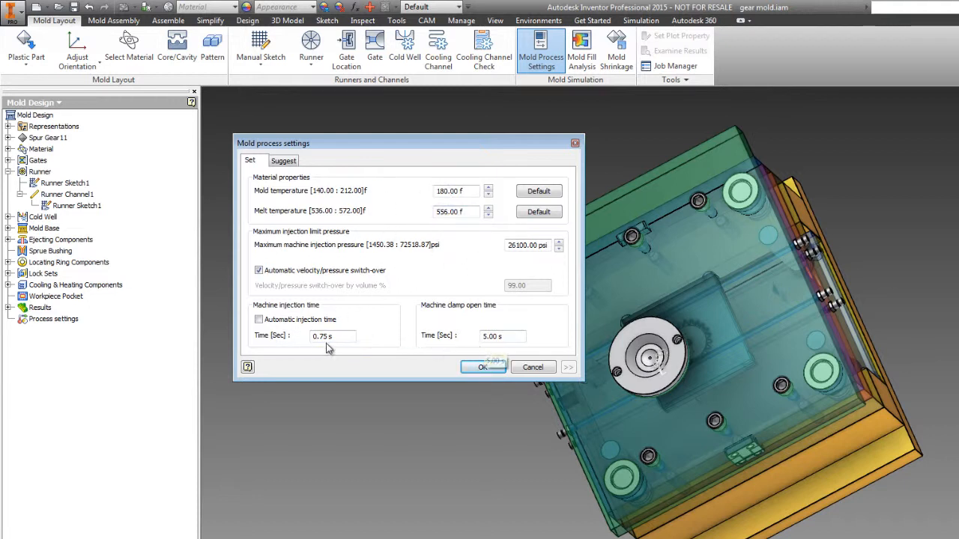
click(484, 368)
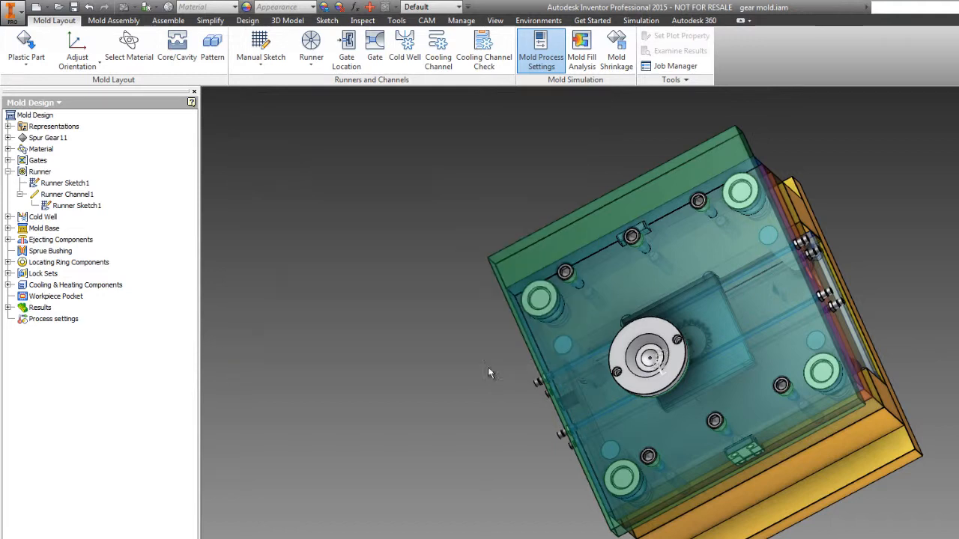
click(581, 53)
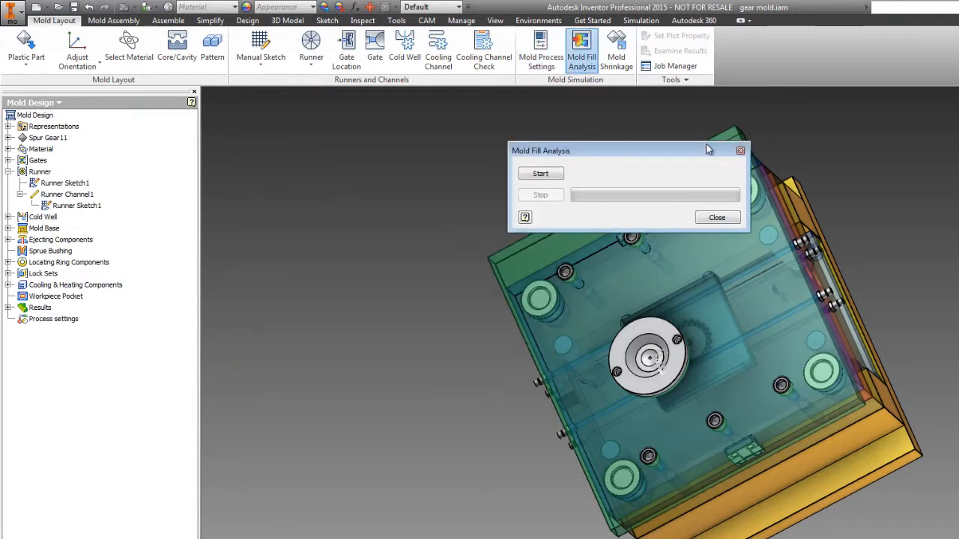
click(717, 218)
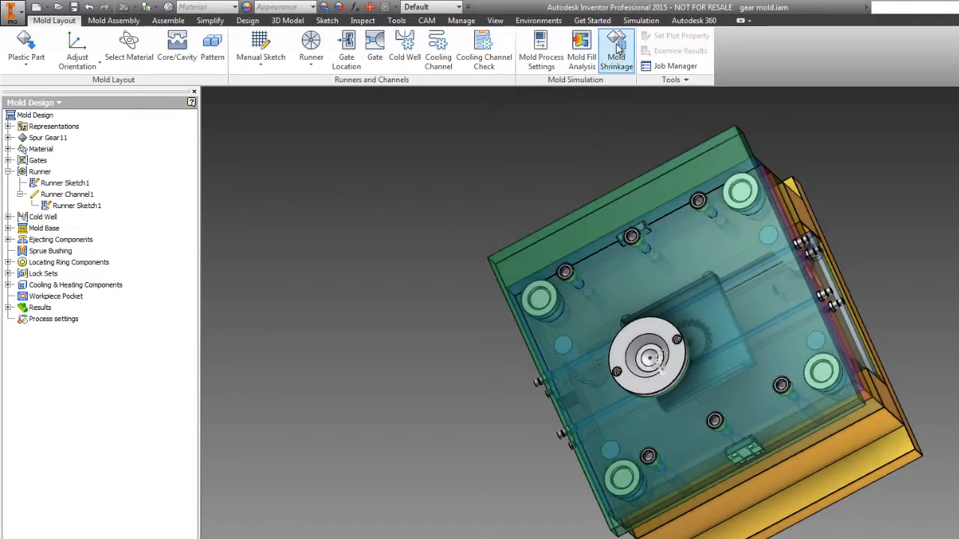
Open Mold Shrinkage and examine the gear and its coordinate system in the view.
click(621, 57)
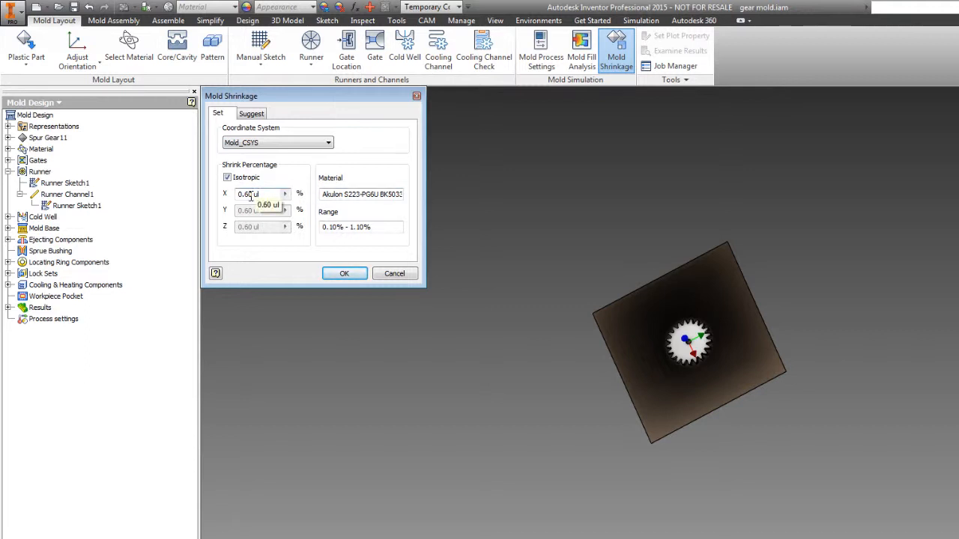
drag(310, 96, 400, 191)
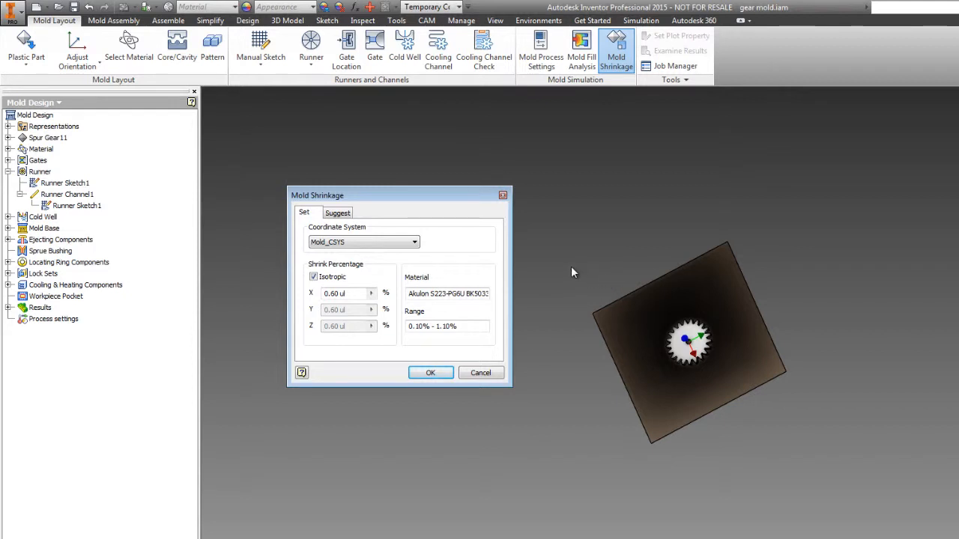
shift+middle_drag(677, 403, 705, 393)
scroll(708, 367, up, 6)
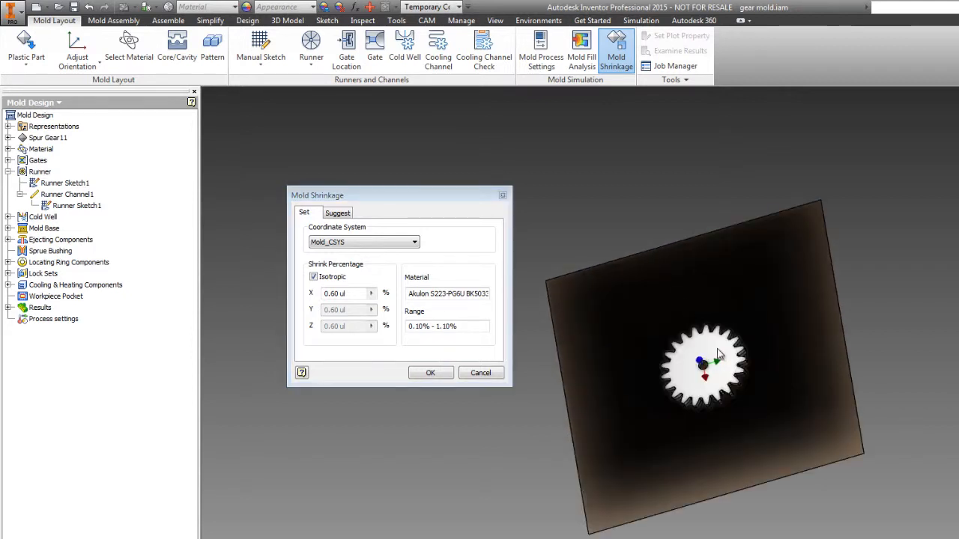
shift+middle_drag(691, 426, 695, 339)
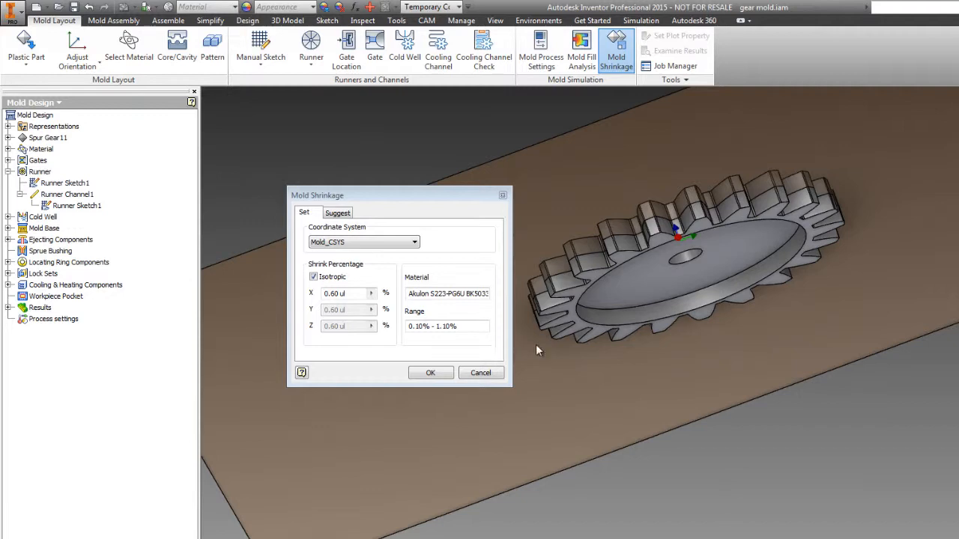
scroll(622, 262, up, 2)
scroll(730, 161, up, 4)
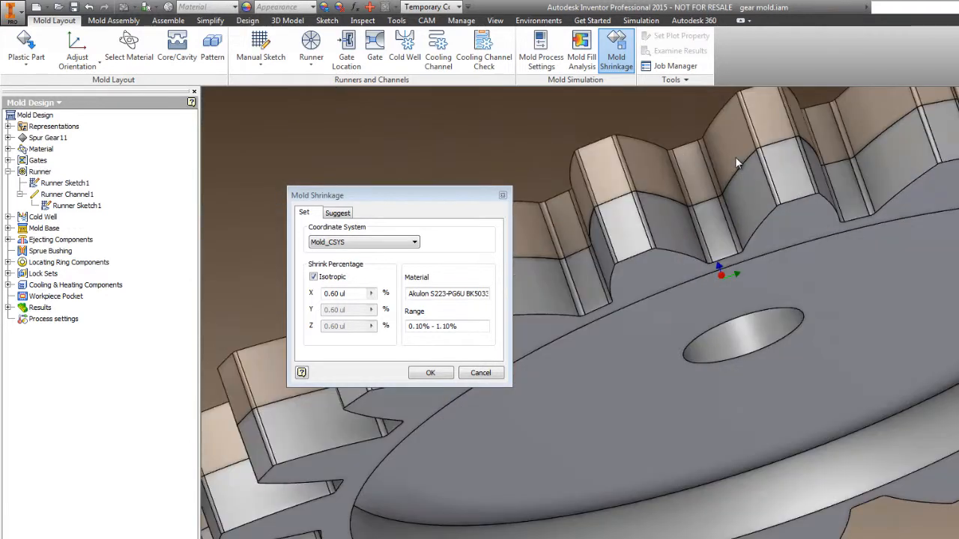
scroll(715, 170, down, 5)
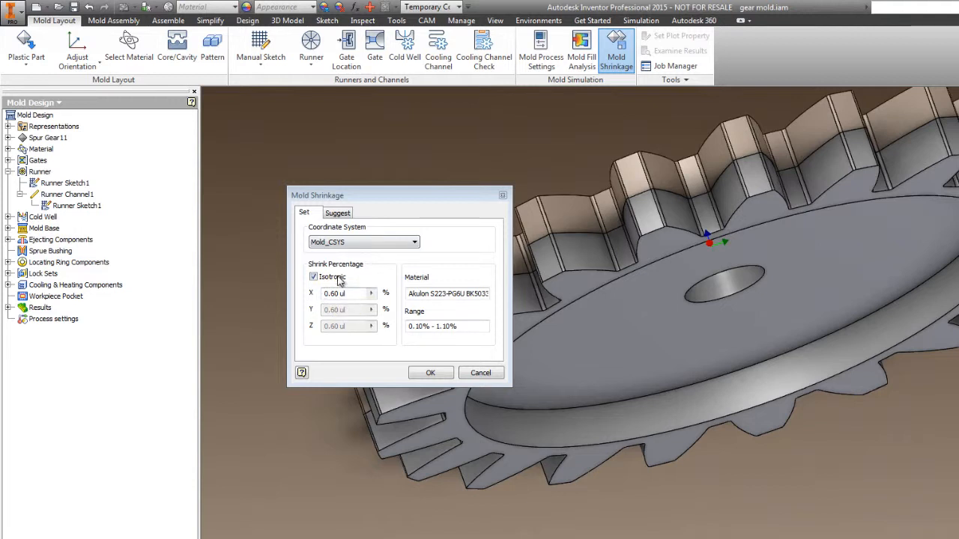
Review the isotropic shrink percentage and the Suggest tab's packing profile, then close without invalidating existing analysis results.
click(314, 277)
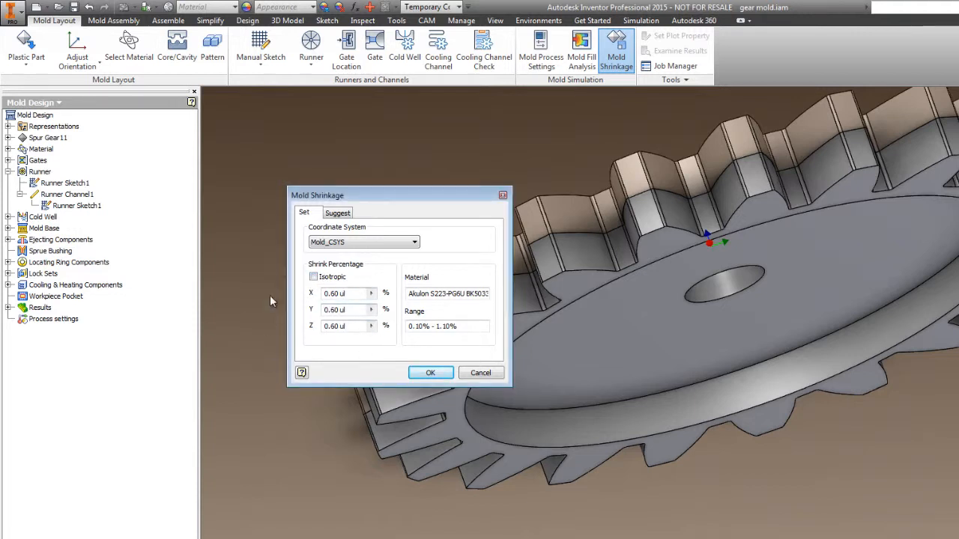
click(316, 277)
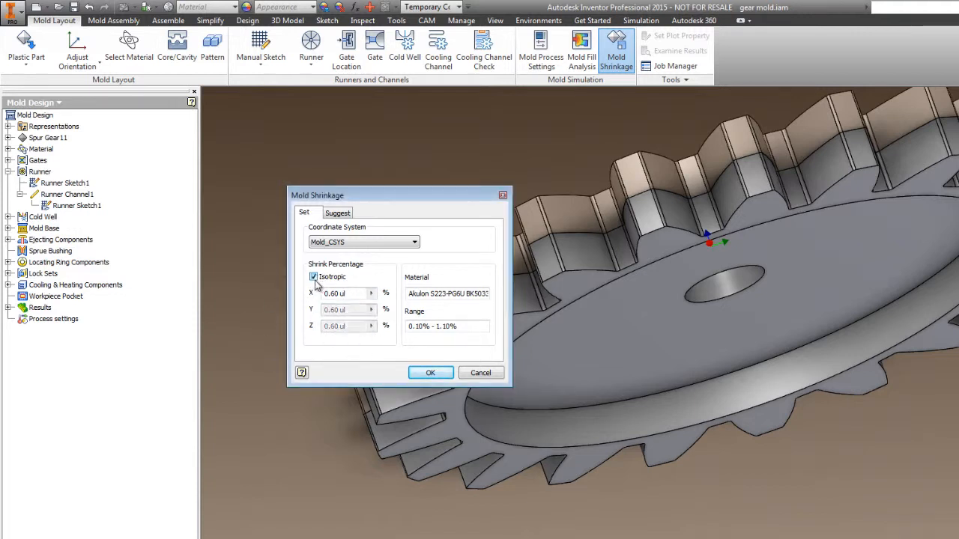
click(337, 213)
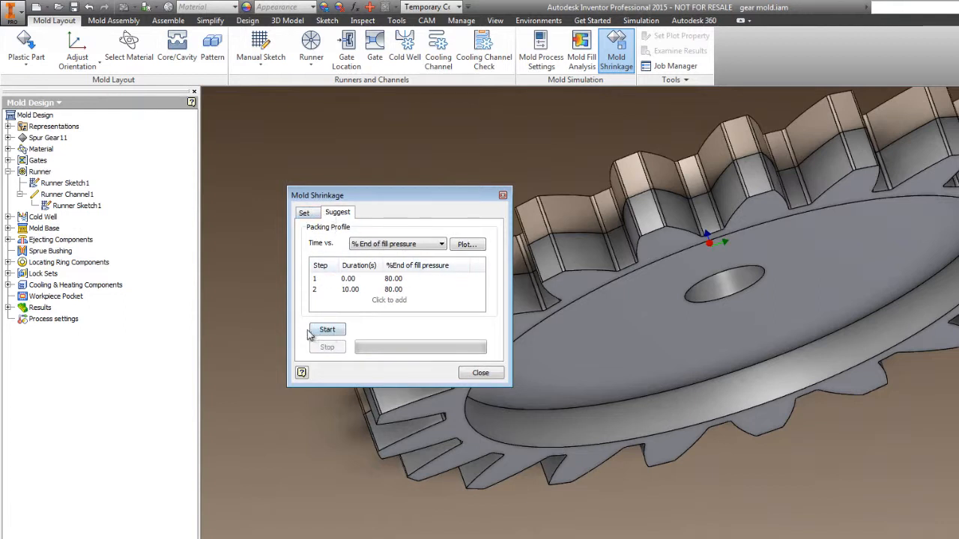
click(410, 249)
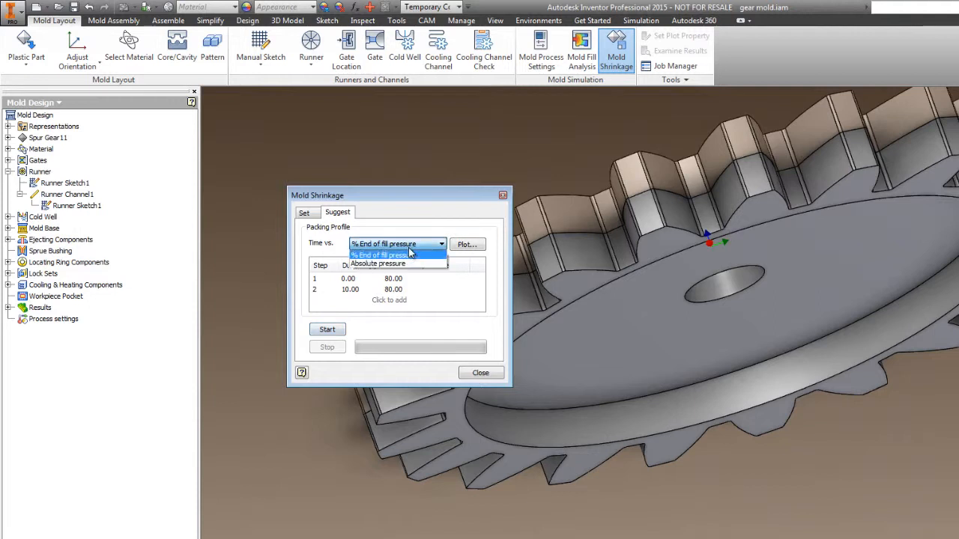
click(409, 255)
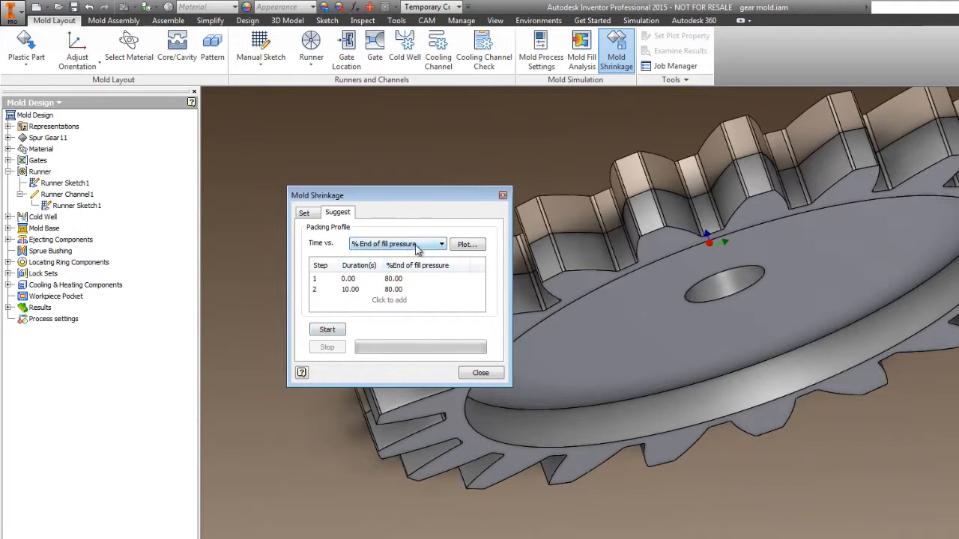
click(417, 248)
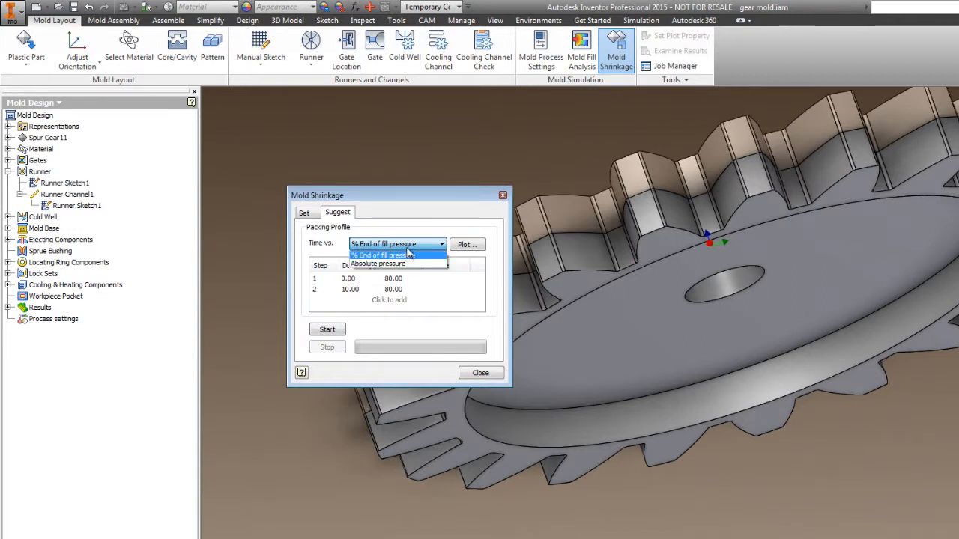
click(411, 248)
click(304, 214)
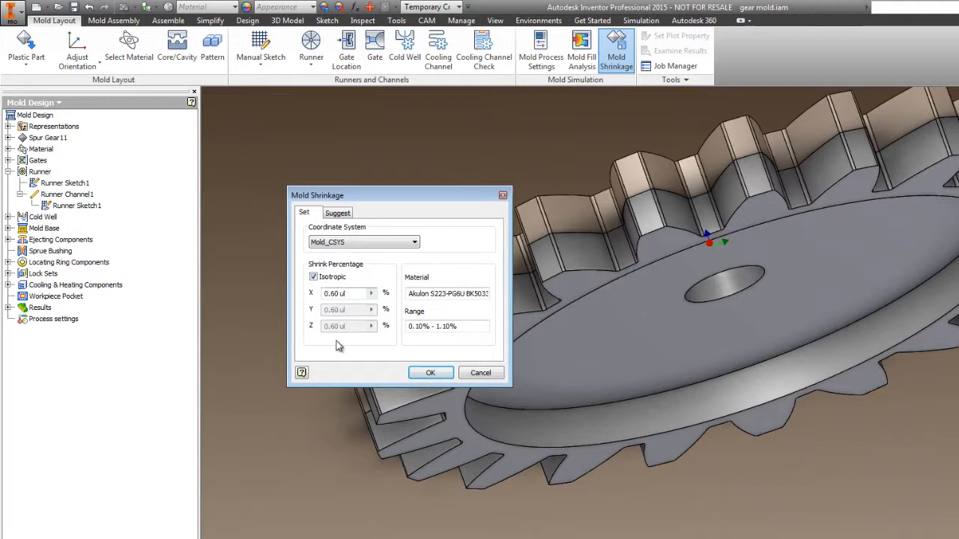
click(429, 373)
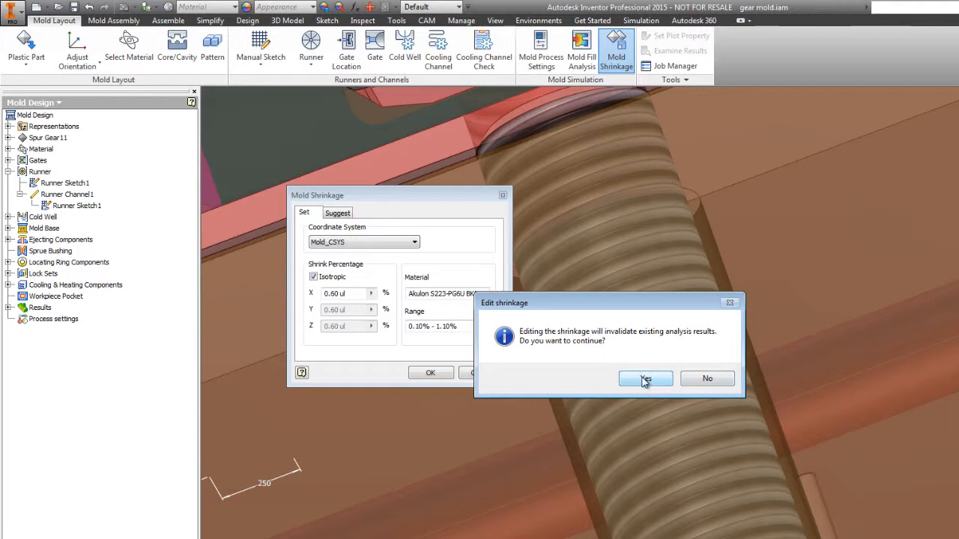
click(701, 380)
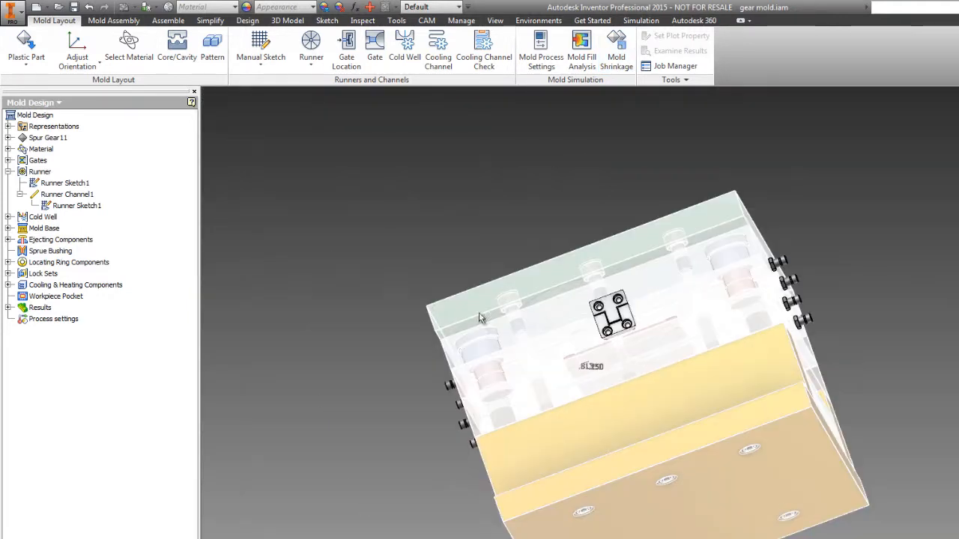
Start the Mold Fill Analysis and dismiss the running-analysis notice.
shift+middle_drag(790, 172, 796, 200)
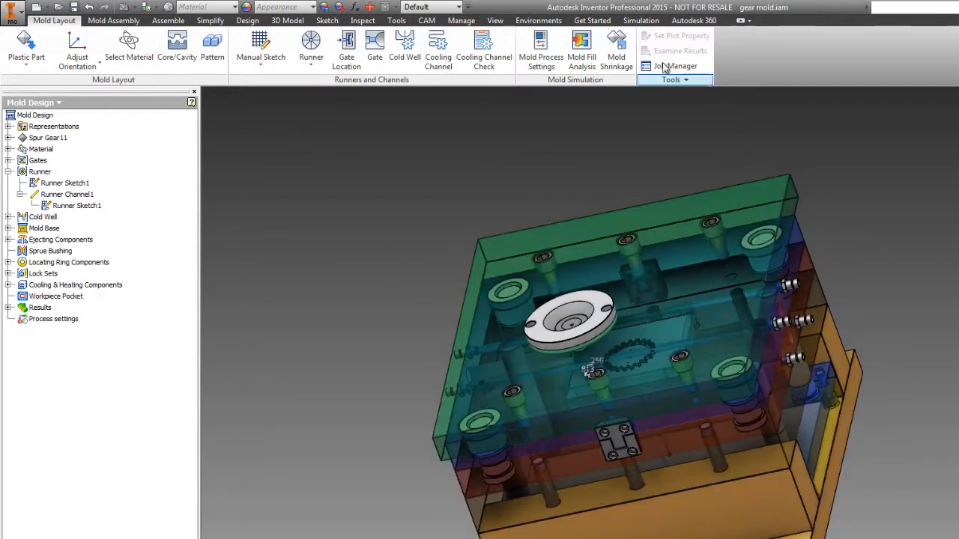
click(584, 60)
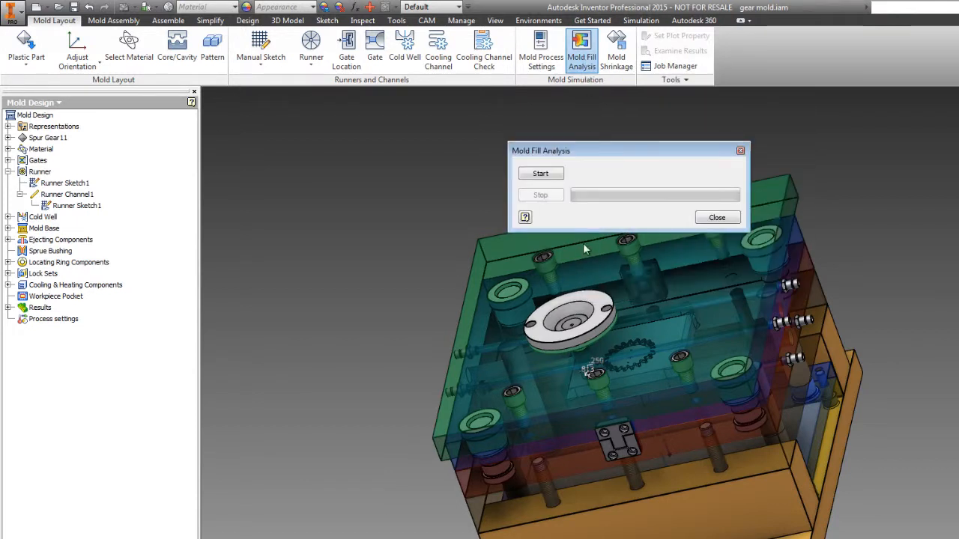
click(546, 176)
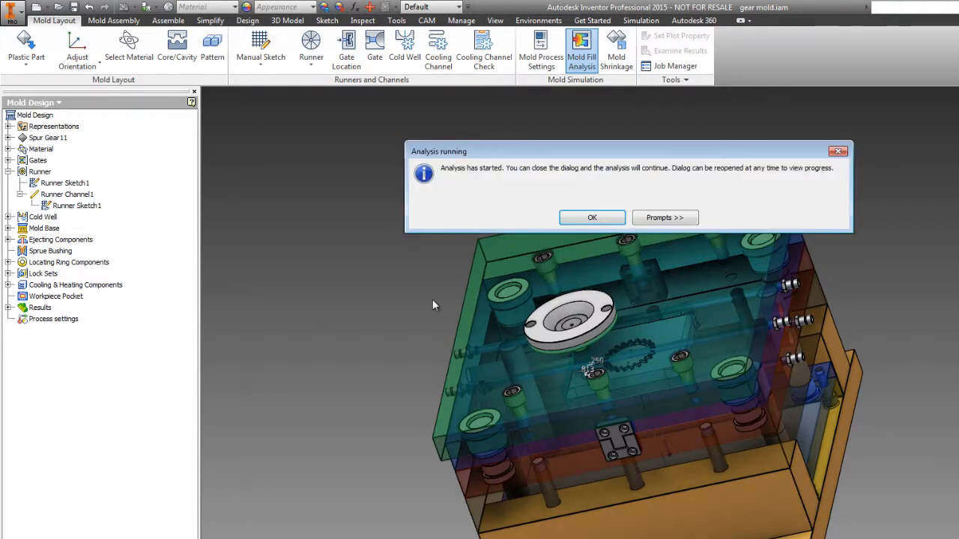
click(575, 218)
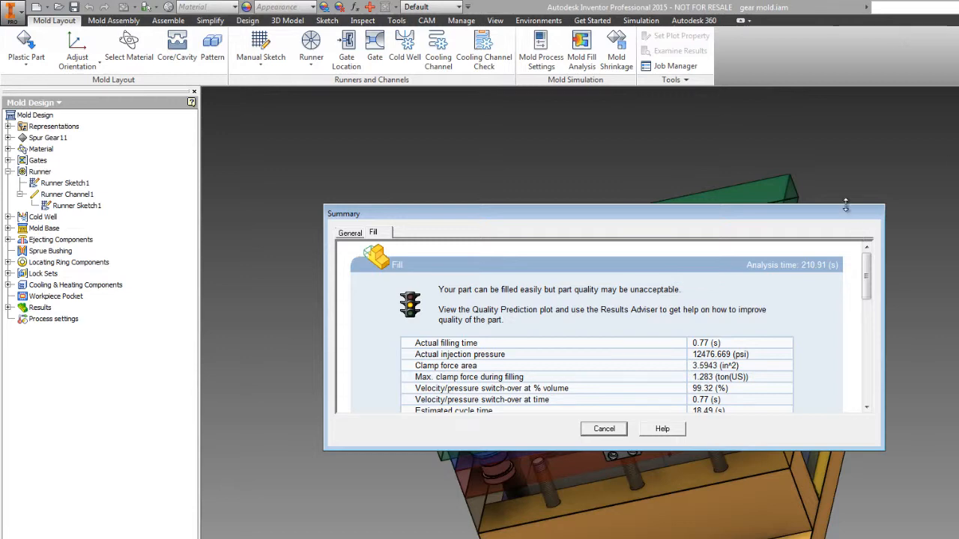
Review the Fill tab of the analysis summary, including the cycle time breakdown, and close it.
drag(846, 207, 824, 108)
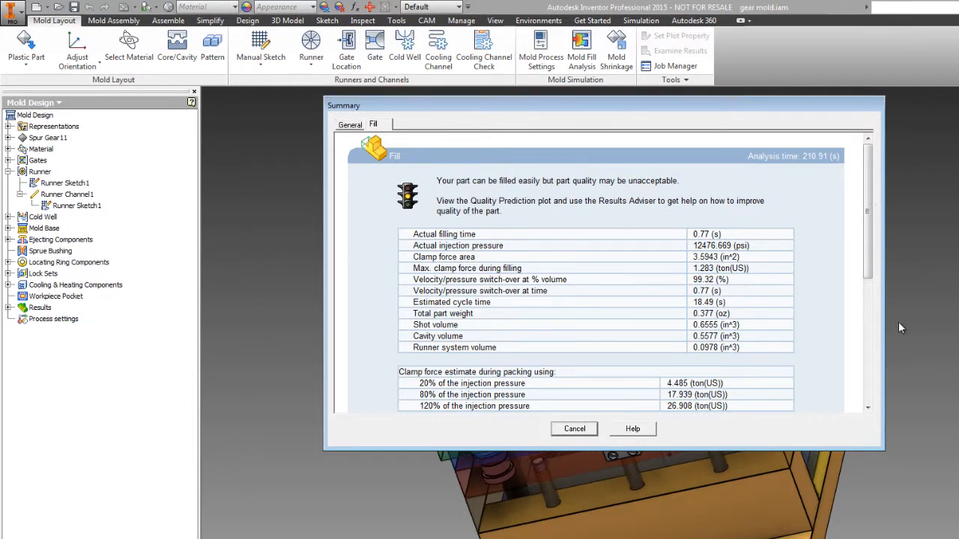
drag(849, 445, 854, 538)
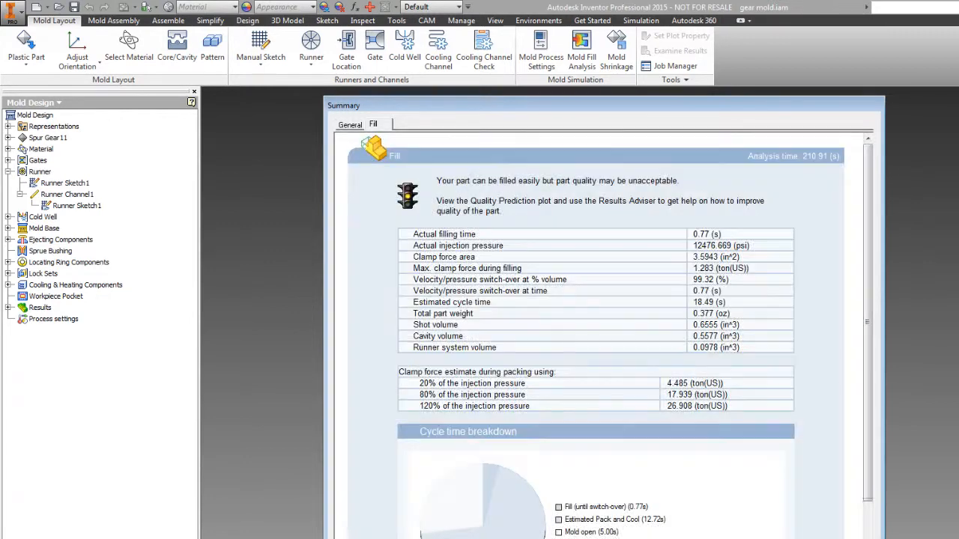
drag(867, 263, 869, 333)
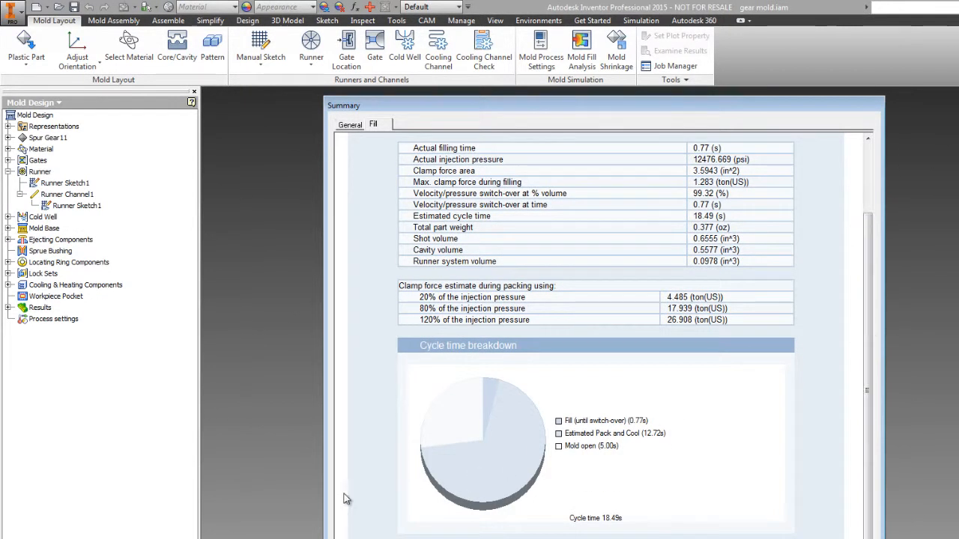
scroll(636, 273, up, 3)
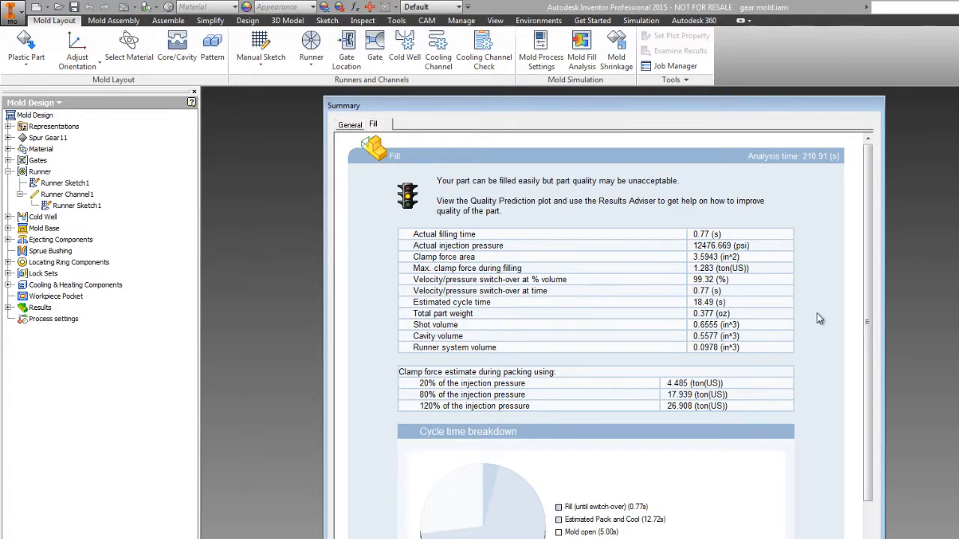
scroll(663, 466, down, 3)
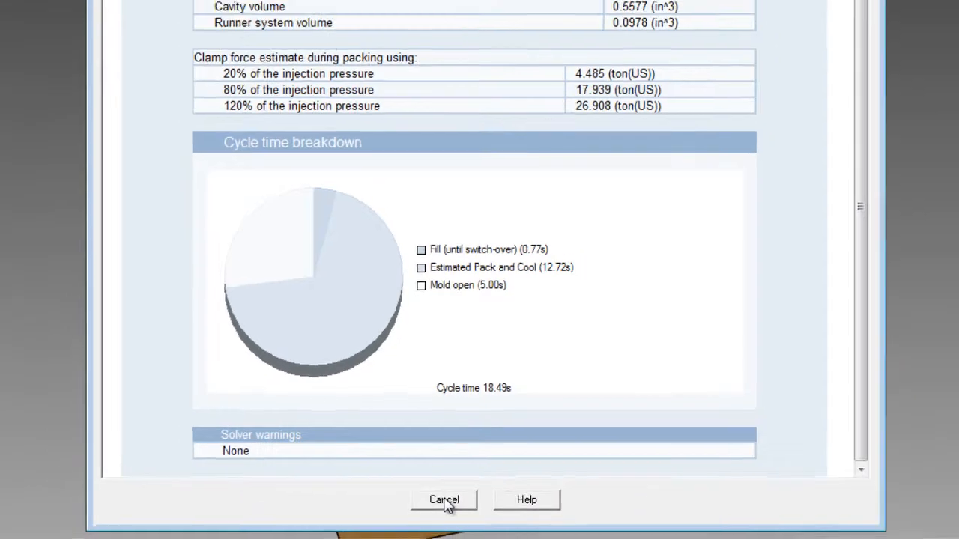
click(448, 504)
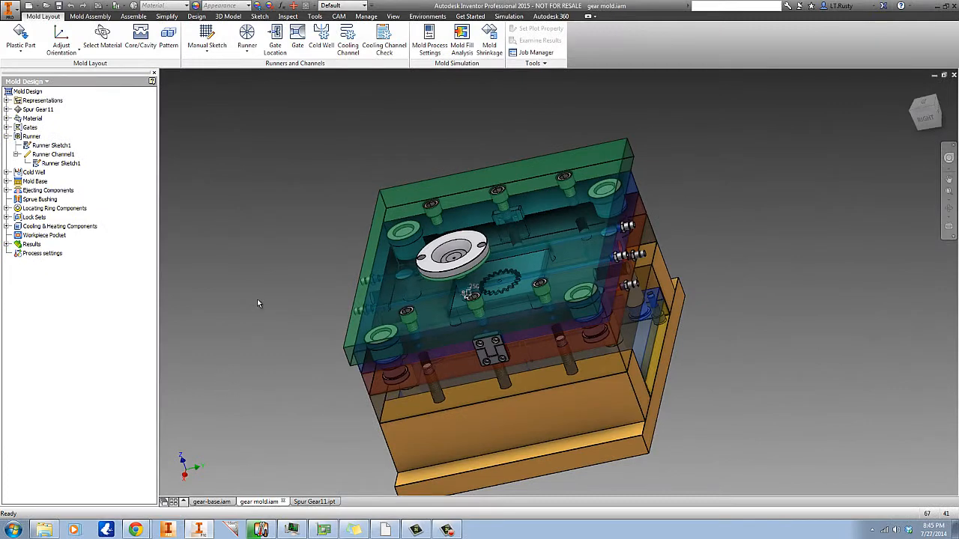
Expand the fill results and display the Fill time plot.
click(7, 244)
click(17, 262)
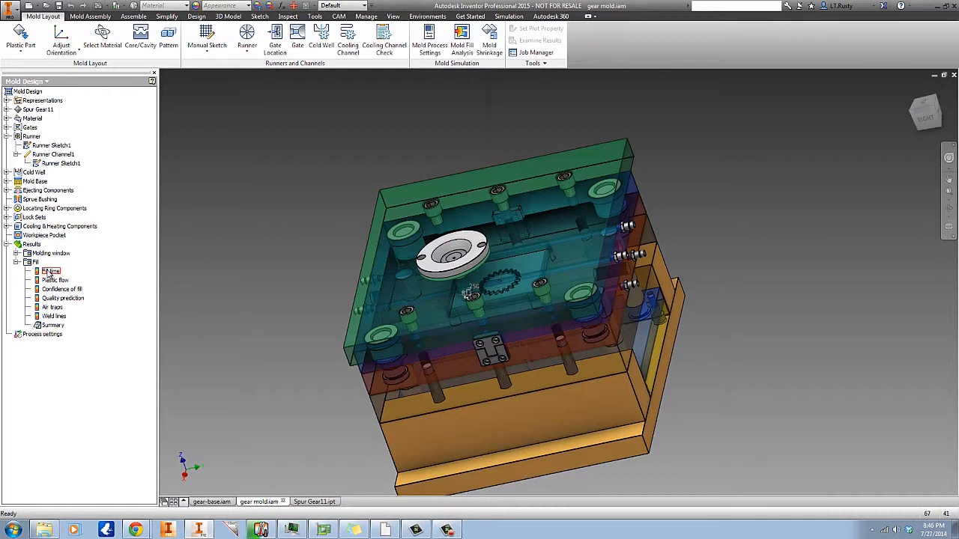
double_click(50, 271)
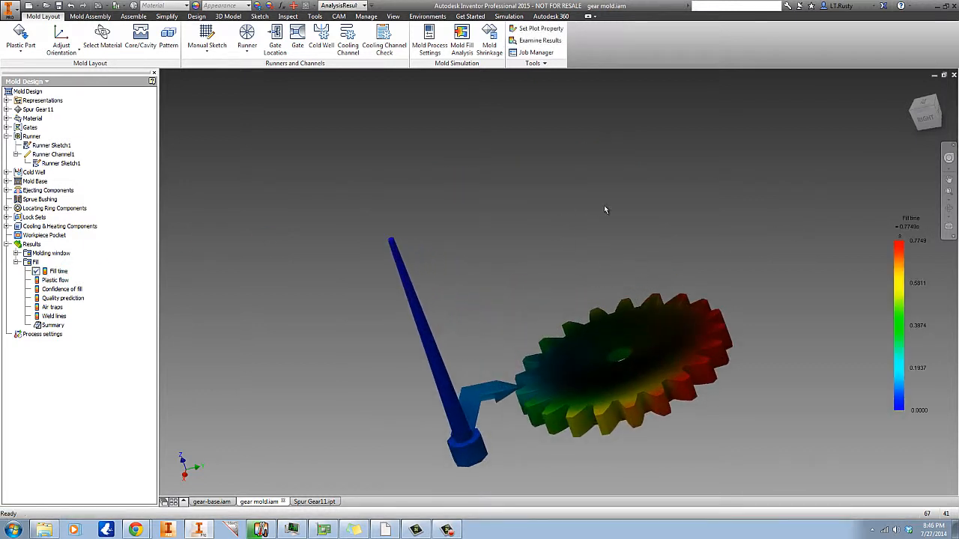
Play the fill time result animation in a loop.
shift+middle_drag(606, 209, 614, 186)
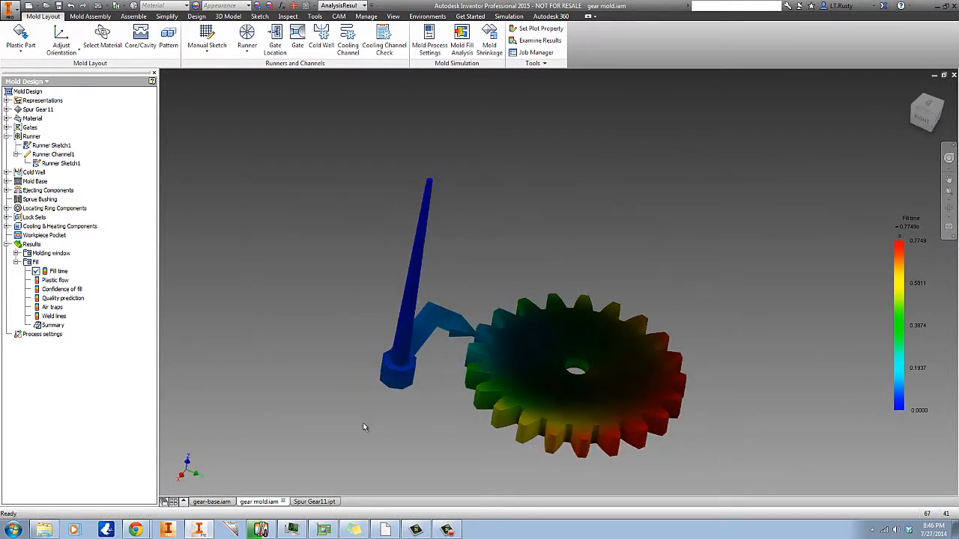
scroll(365, 427, down, 5)
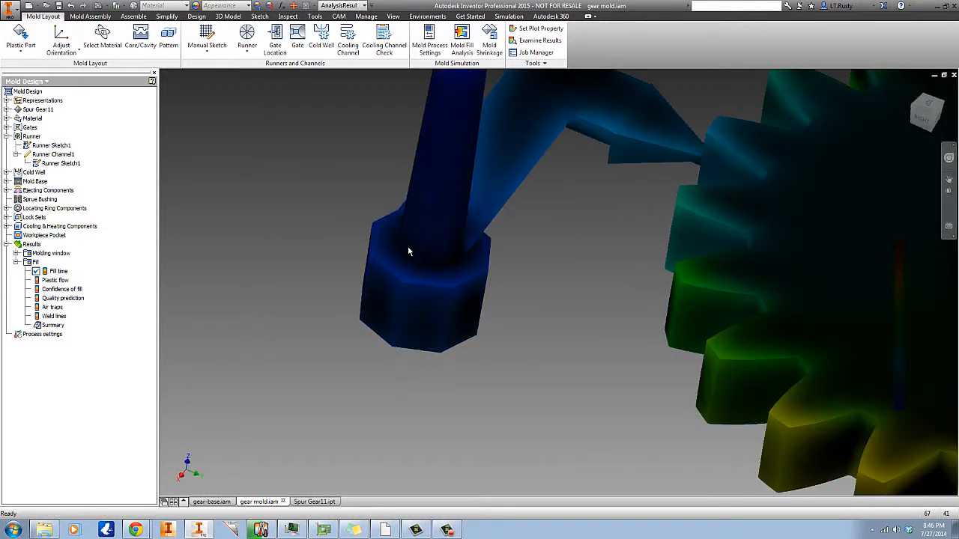
scroll(426, 319, up, 6)
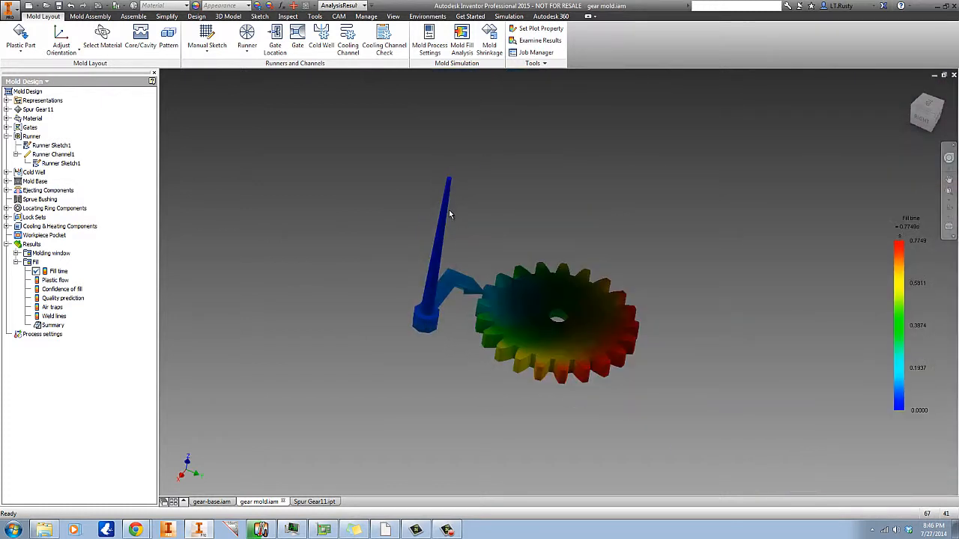
mouse_move(671, 186)
shift+middle_down()
mouse_move(642, 229)
mouse_move(668, 180)
mouse_move(659, 200)
shift+middle_up()
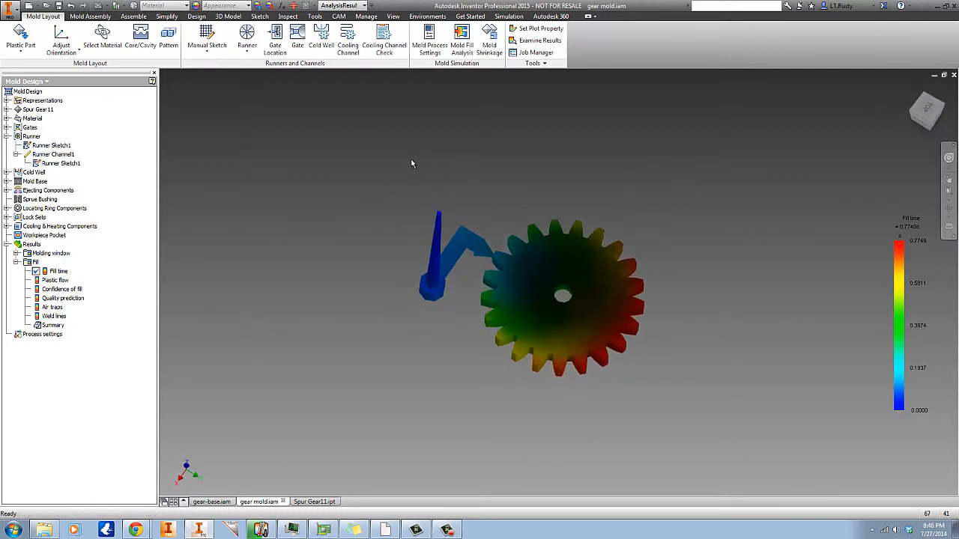
click(545, 63)
click(544, 88)
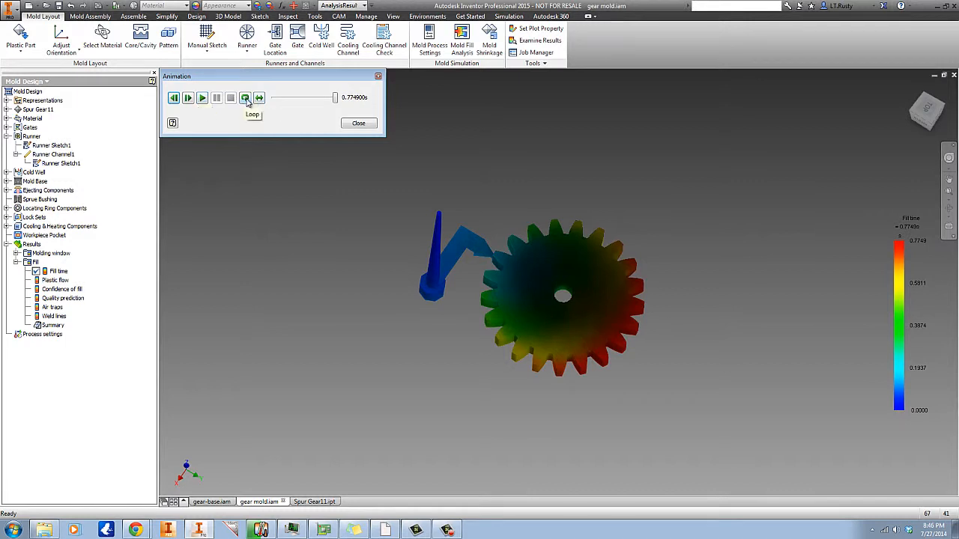
click(245, 98)
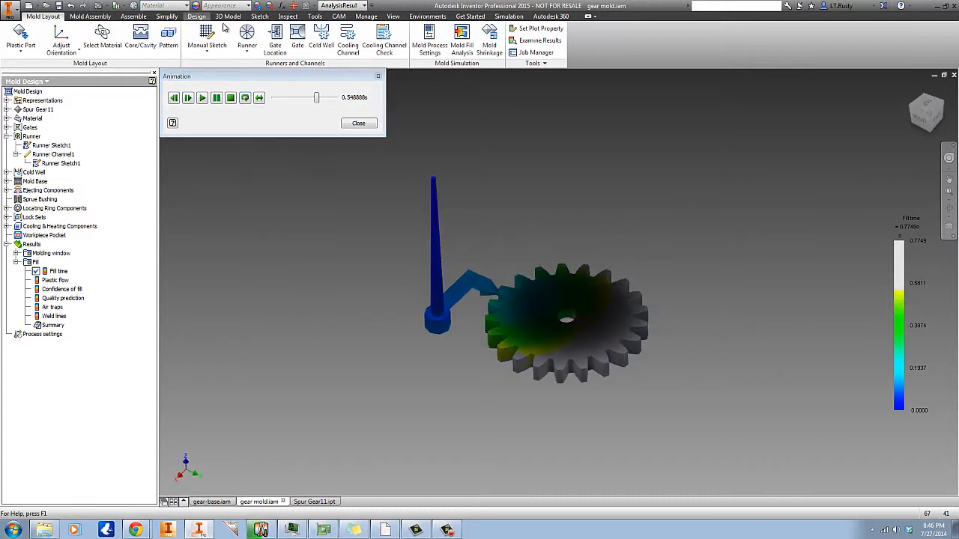
Turn off ambient shadows in the viewport display.
click(394, 17)
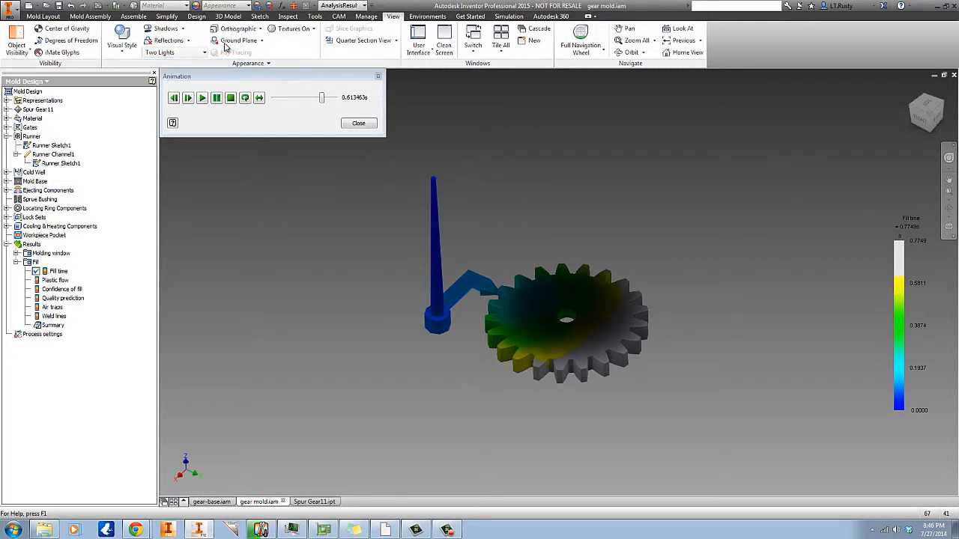
click(183, 29)
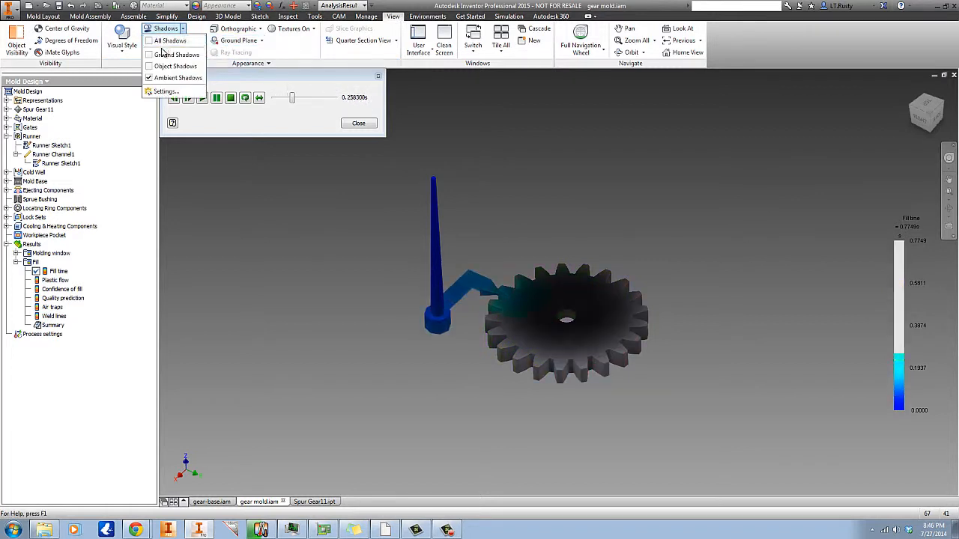
click(159, 80)
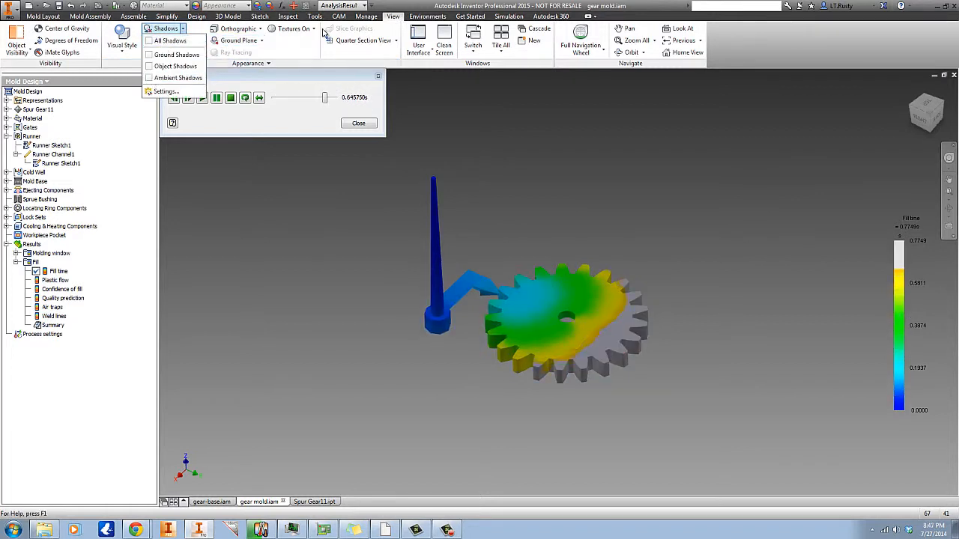
click(519, 118)
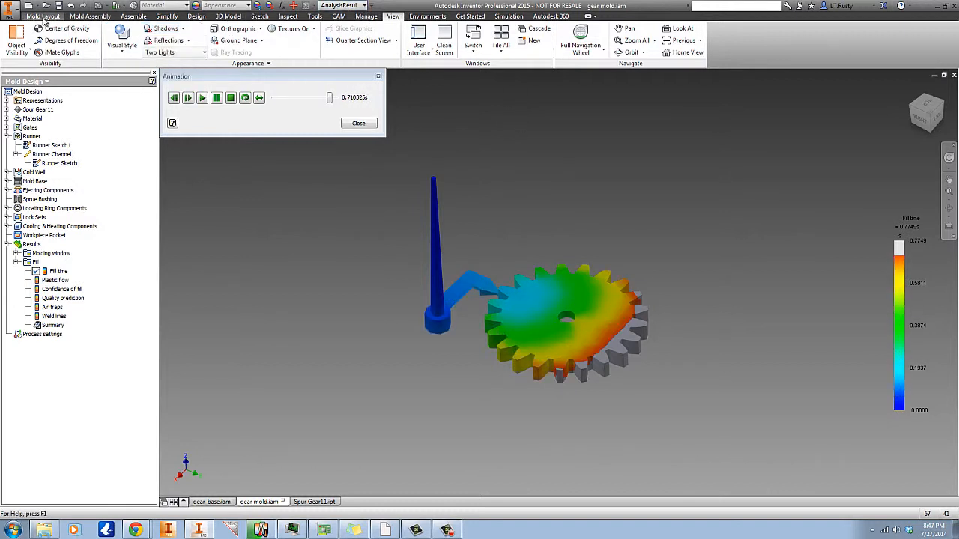
click(46, 16)
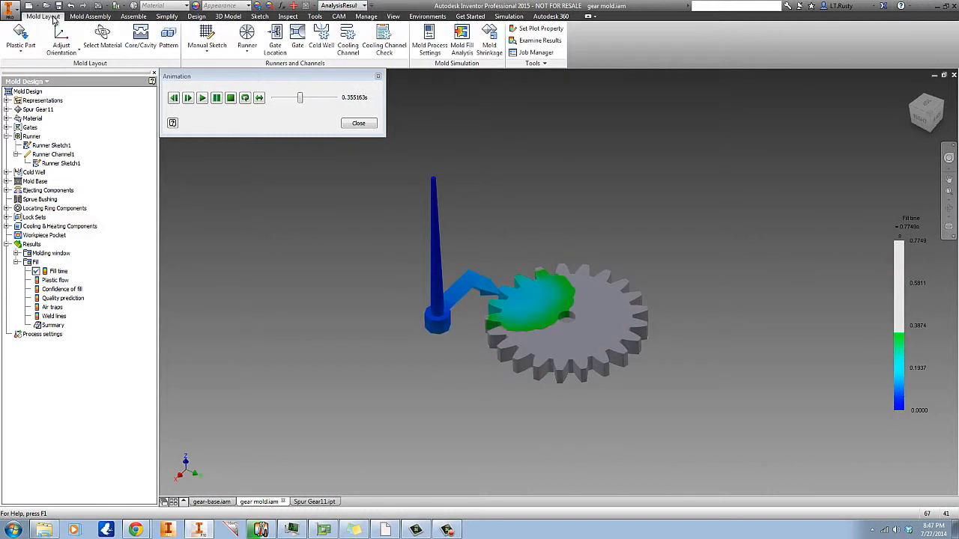
Close the fill-time animation dialog.
scroll(513, 395, down, 5)
scroll(342, 374, up, 4)
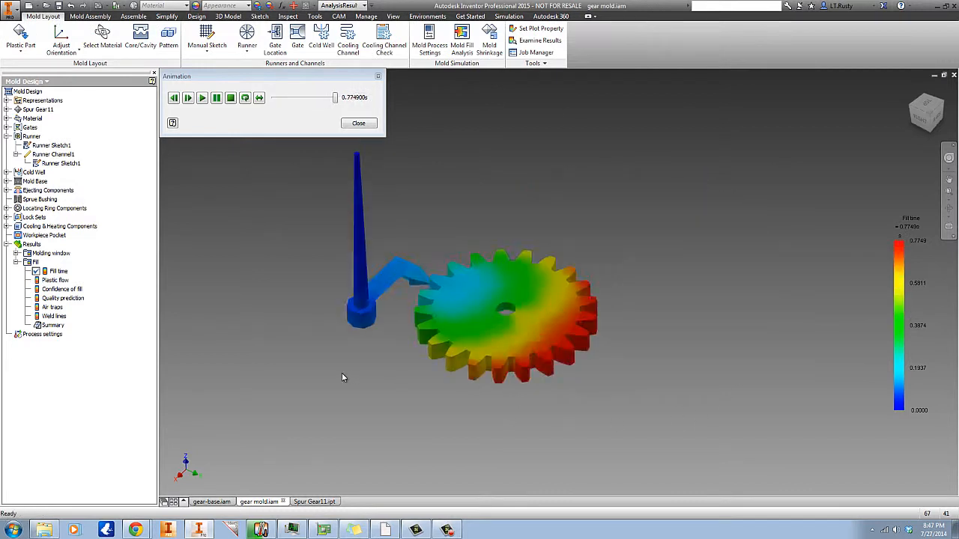
shift+middle_drag(663, 376, 694, 273)
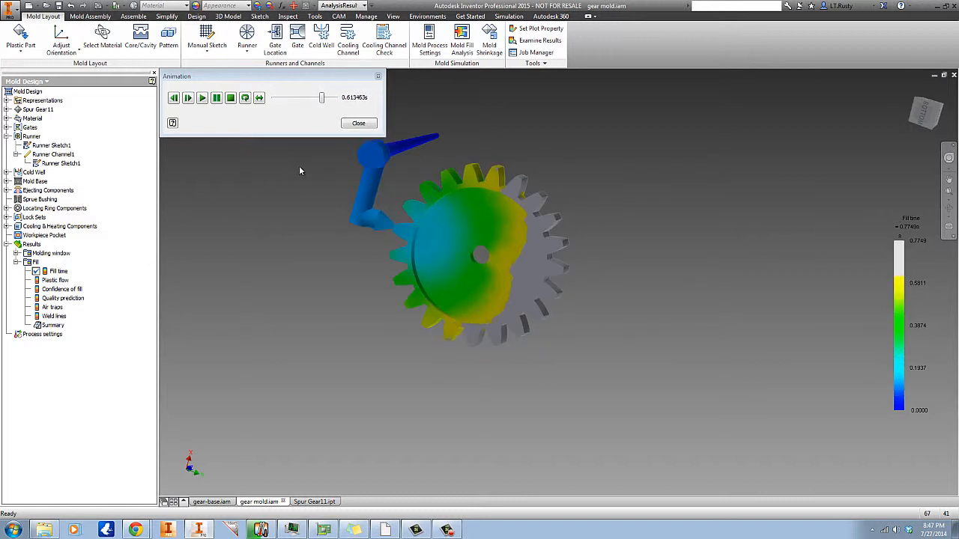
click(359, 124)
Activate the Weld lines result and zoom in on the gear around its center hole.
right_click(55, 315)
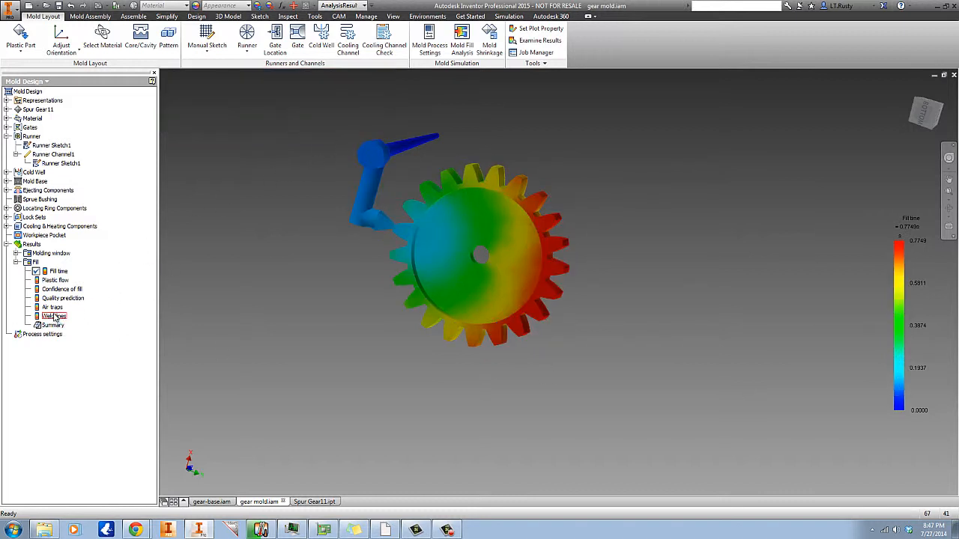
click(75, 330)
scroll(506, 204, up, 3)
scroll(460, 321, up, 3)
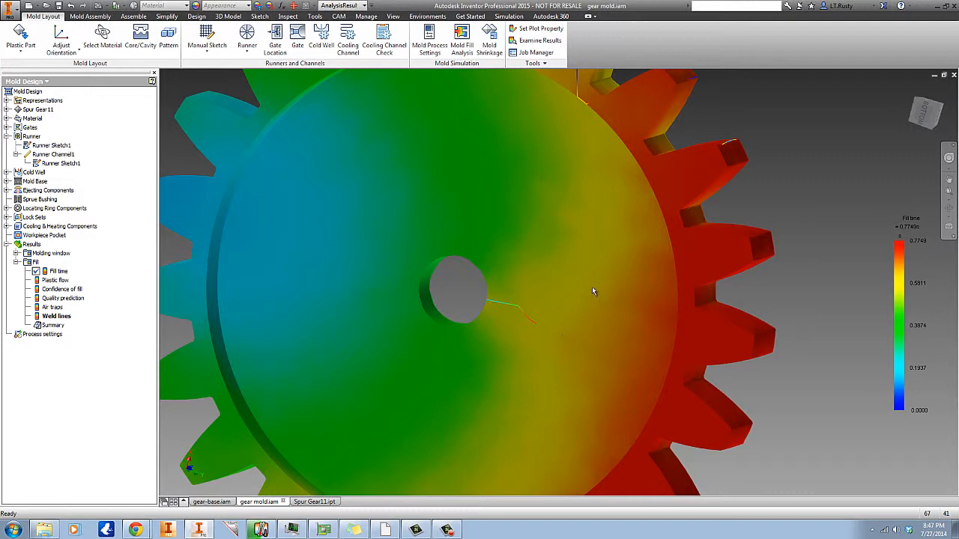
scroll(592, 287, down, 5)
shift+middle_drag(695, 247, 609, 343)
Display the Confidence of fill result on the mold.
click(75, 290)
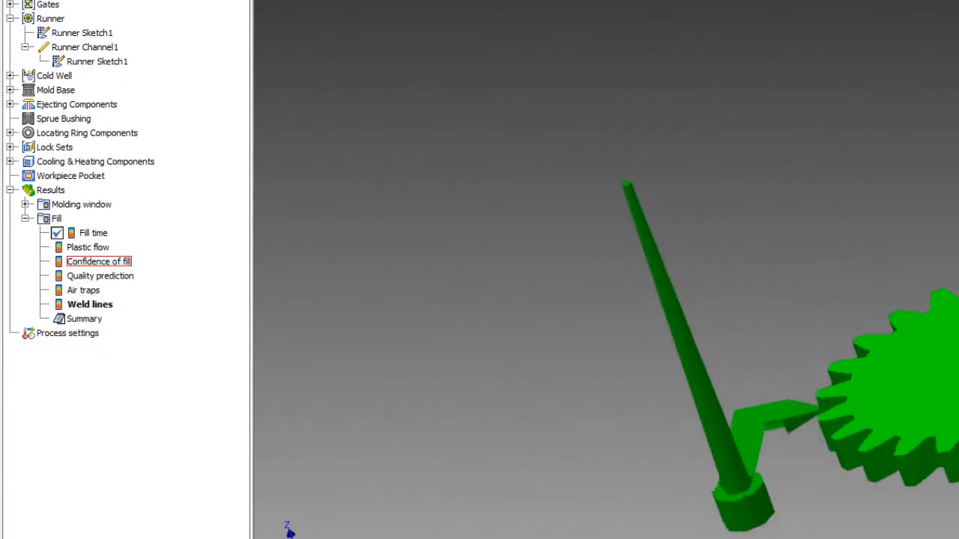
shift+middle_drag(772, 419, 958, 255)
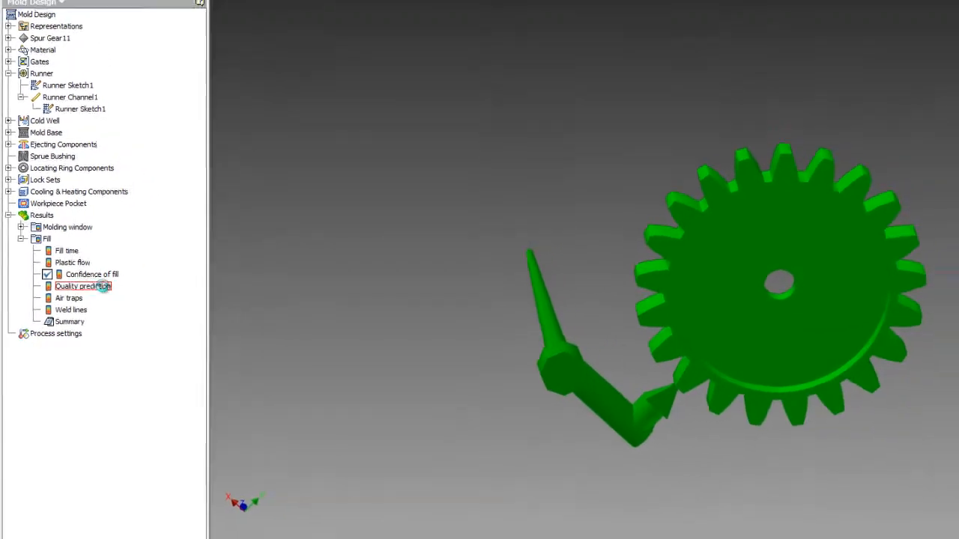
Display the Quality prediction result on the gear and runner.
double_click(103, 287)
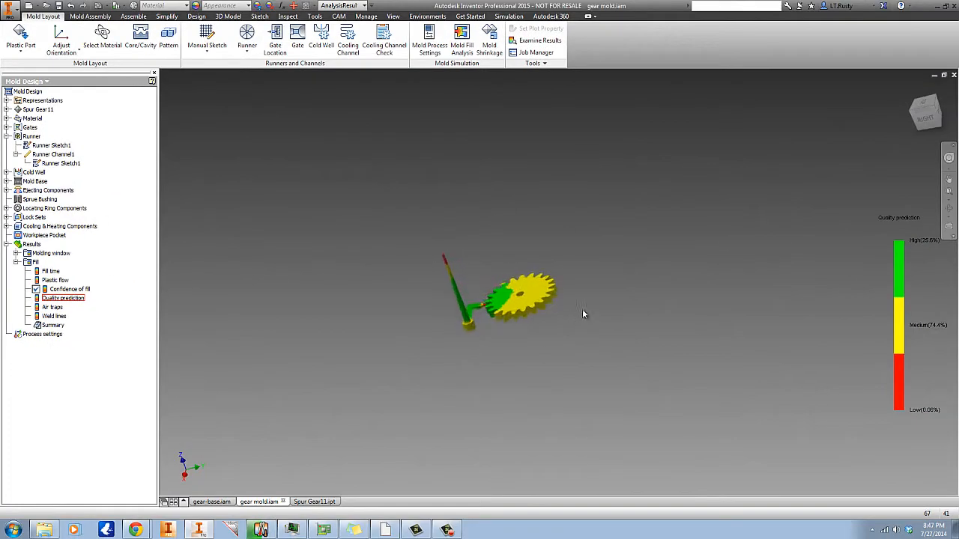
shift+middle_drag(638, 374, 688, 315)
scroll(562, 273, up, 5)
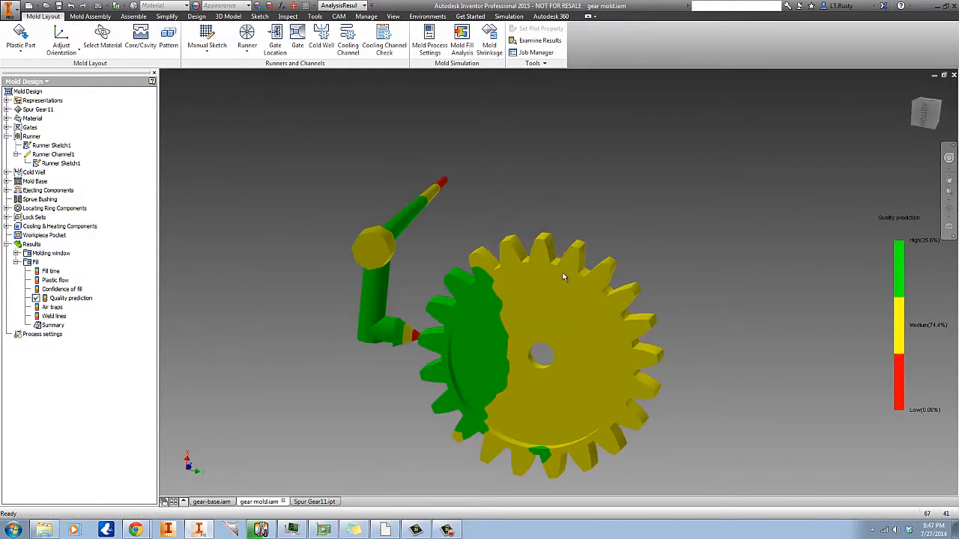
Examine the quality prediction plot on the gear, runner and sprue from several angles.
scroll(453, 237, down, 3)
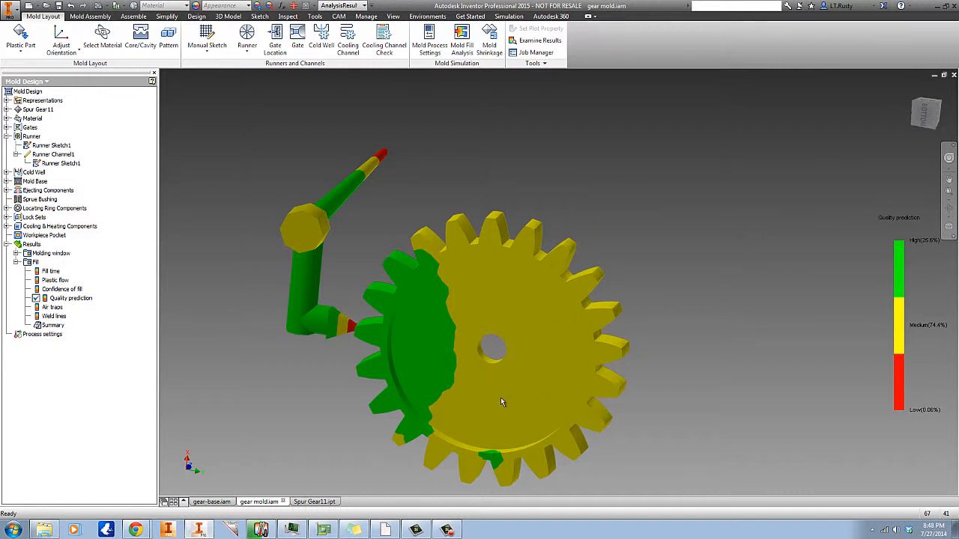
scroll(592, 323, down, 3)
shift+middle_drag(661, 272, 602, 227)
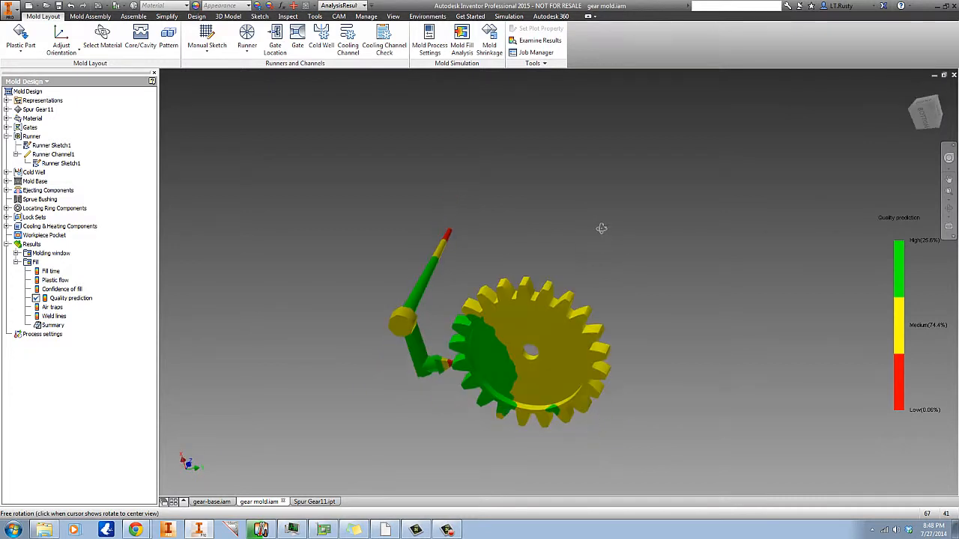
scroll(555, 360, down, 3)
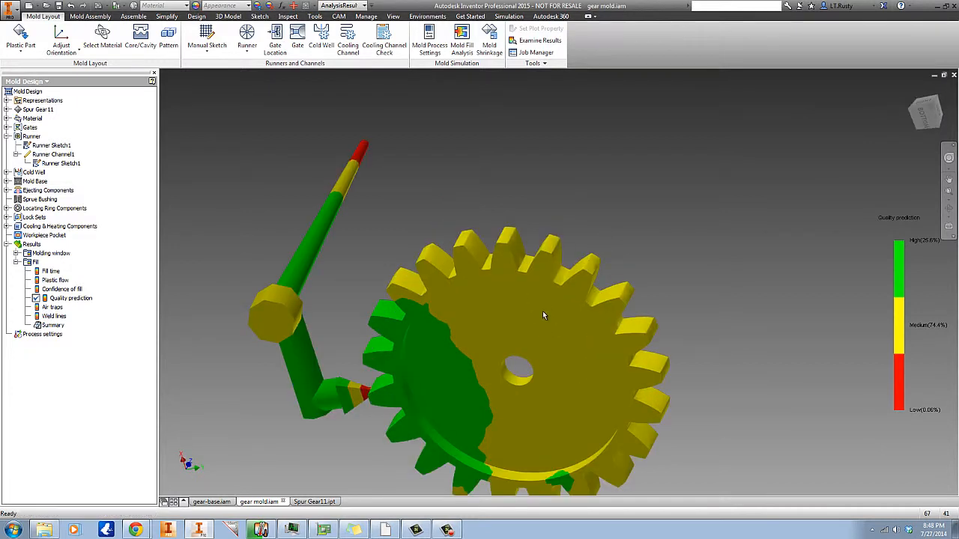
scroll(622, 315, up, 3)
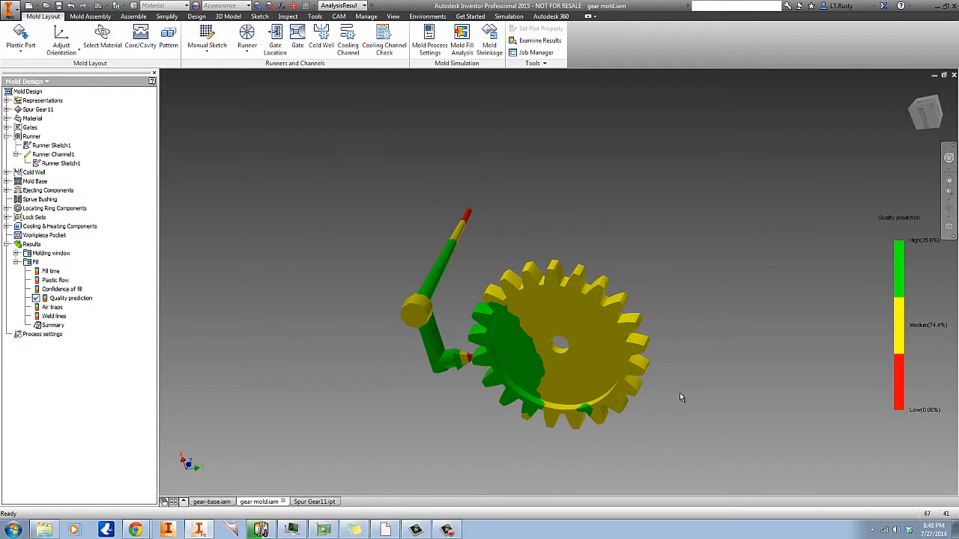
scroll(583, 367, down, 3)
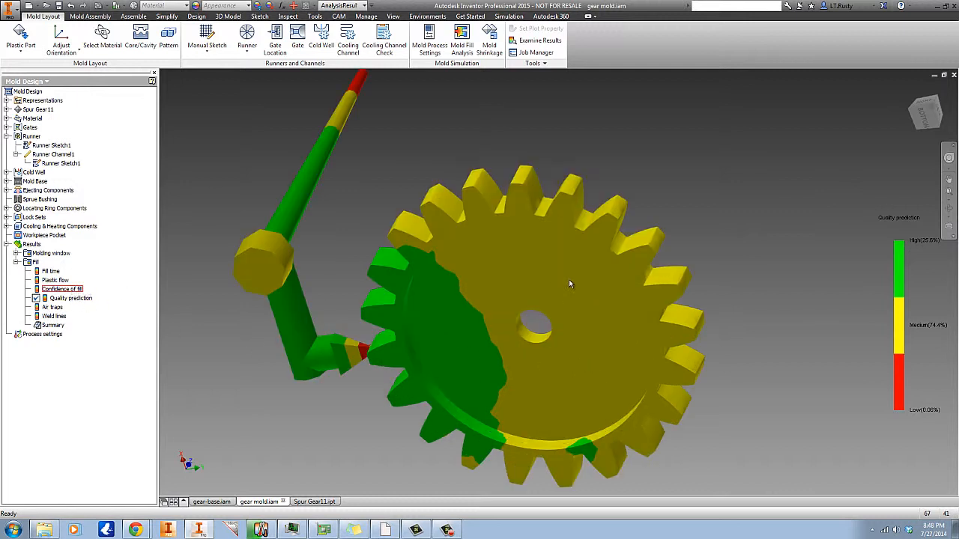
scroll(523, 288, up, 2)
shift+middle_drag(664, 216, 391, 313)
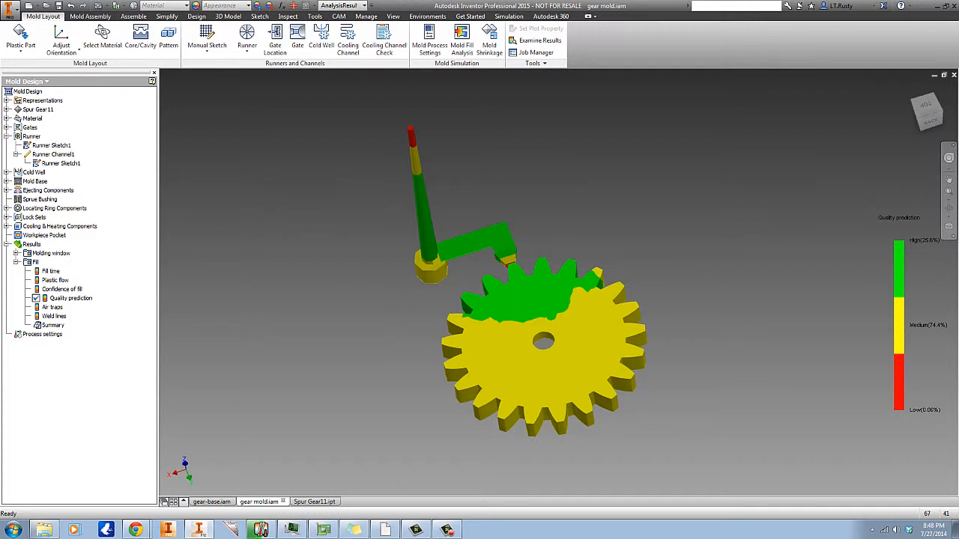